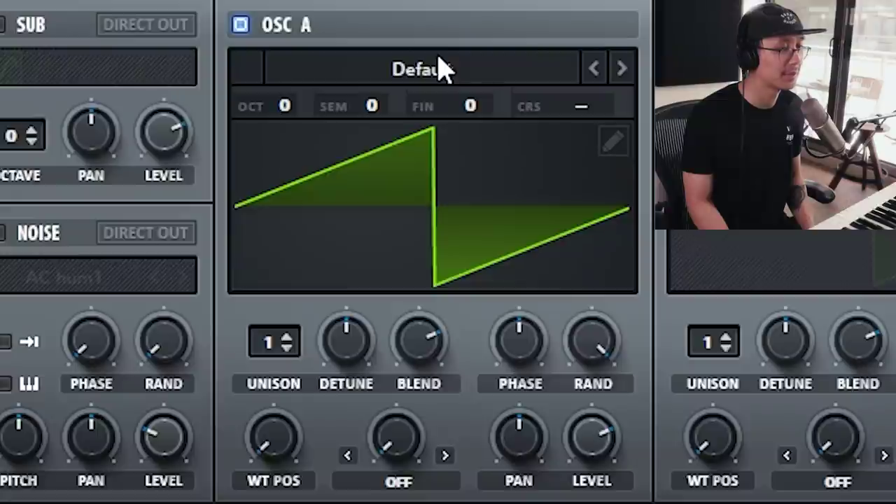
# - Load the Spectral wavetable Monster 3 [SL] into oscillator A and raise its wavetable position
pyautogui.click(442, 69)
pyautogui.moveTo(435, 145)
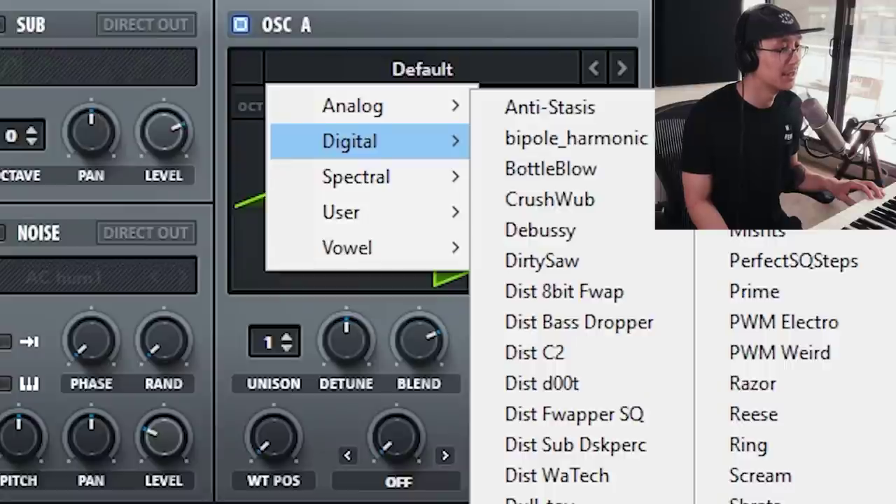
pyautogui.moveTo(410, 179)
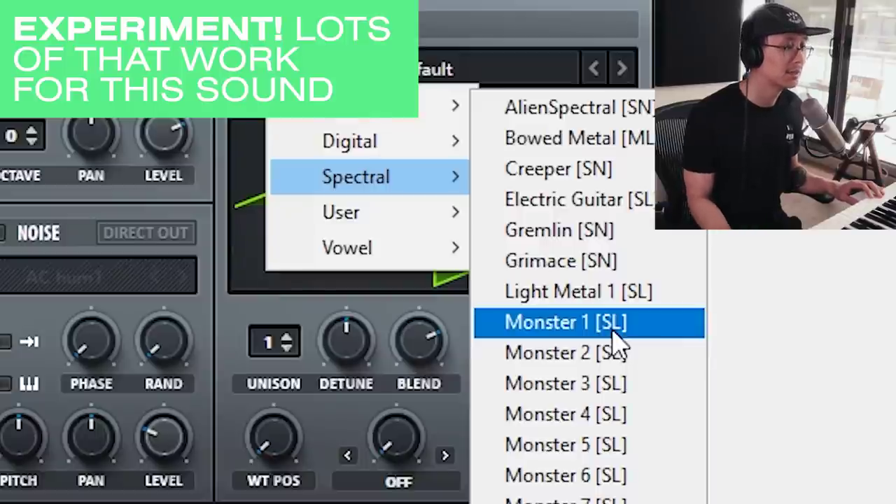
pyautogui.click(611, 398)
pyautogui.moveTo(292, 410); pyautogui.dragTo(295, 444)
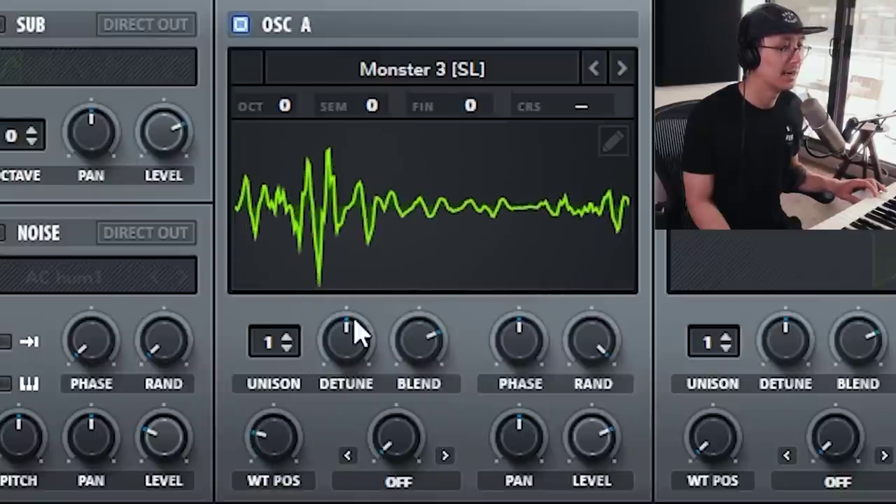
# - Audition the Monster 2 [SL], Creeper [SN] and Reesey Mess 1 [SL] wavetables in oscillator A at different wavetable positions
pyautogui.click(593, 68)
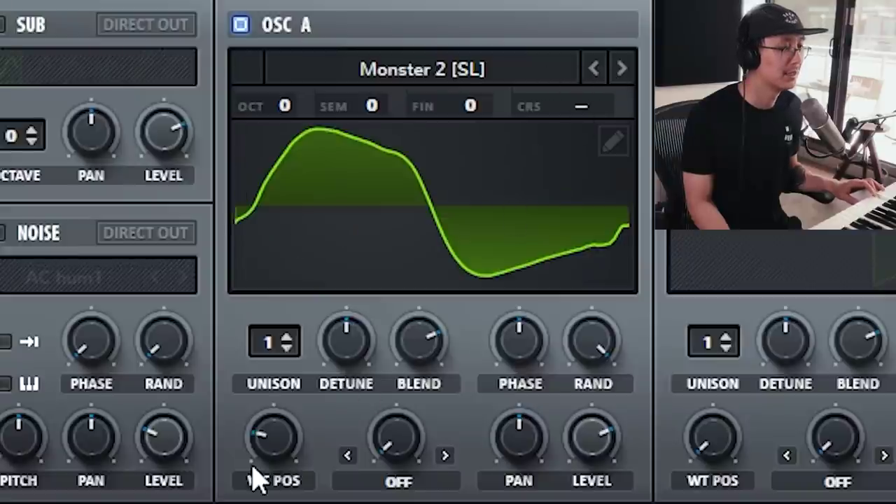
pyautogui.moveTo(280, 452); pyautogui.dragTo(310, 180)
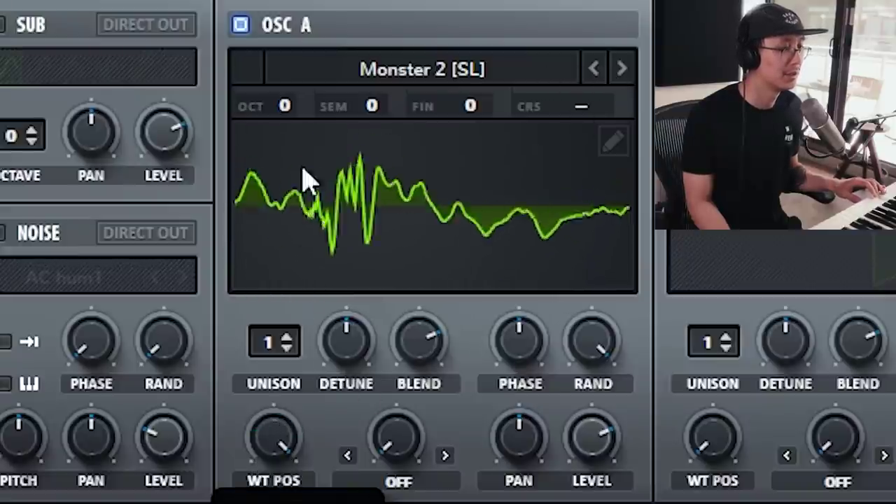
pyautogui.click(593, 67)
pyautogui.moveTo(280, 476); pyautogui.dragTo(266, 503)
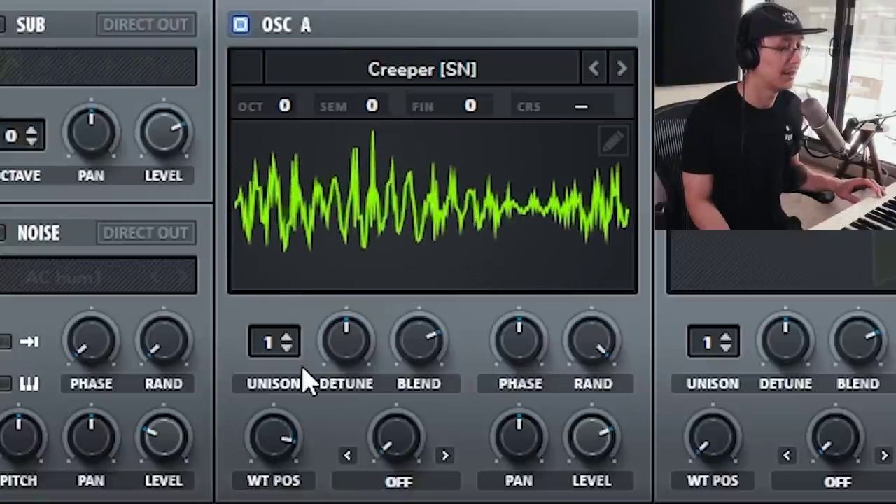
pyautogui.moveTo(291, 448); pyautogui.dragTo(291, 469)
pyautogui.click(394, 80)
pyautogui.click(386, 196)
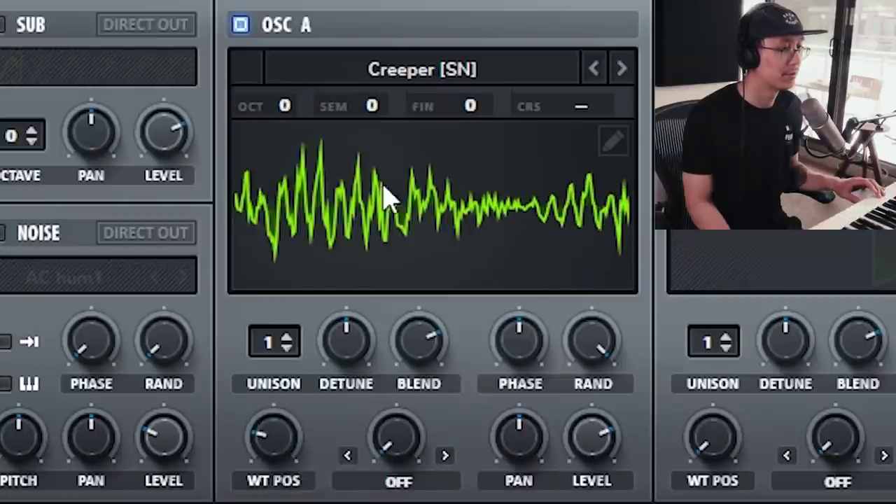
pyautogui.moveTo(275, 437); pyautogui.dragTo(283, 409)
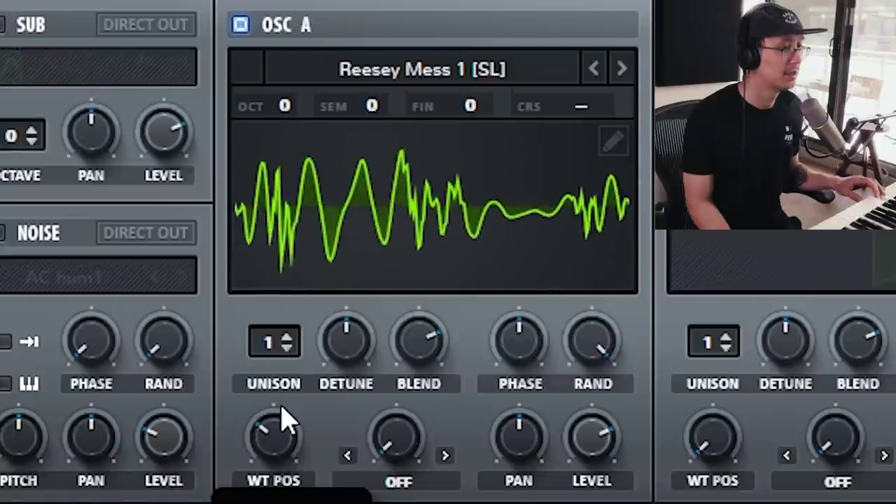
# - Load the Spectral wavetable Monster 3 [SL] into oscillator A again and set its wavetable position to about the midpoint
pyautogui.click(427, 74)
pyautogui.moveTo(402, 187)
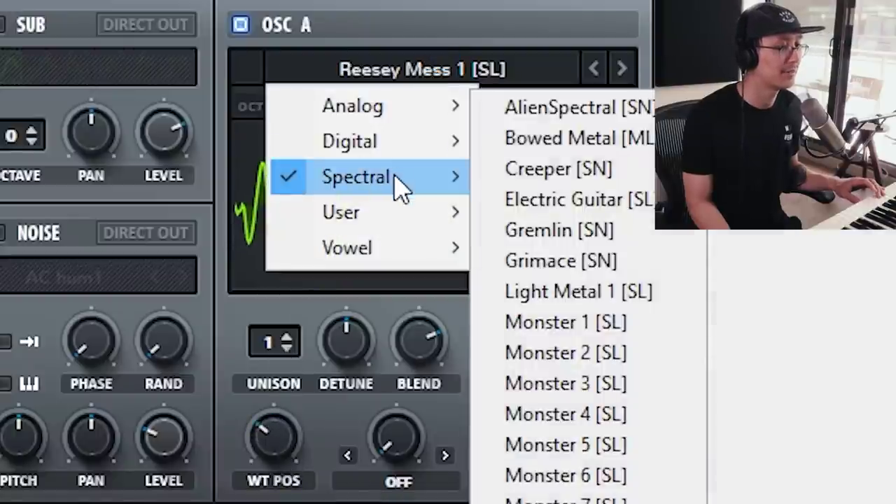
pyautogui.click(567, 386)
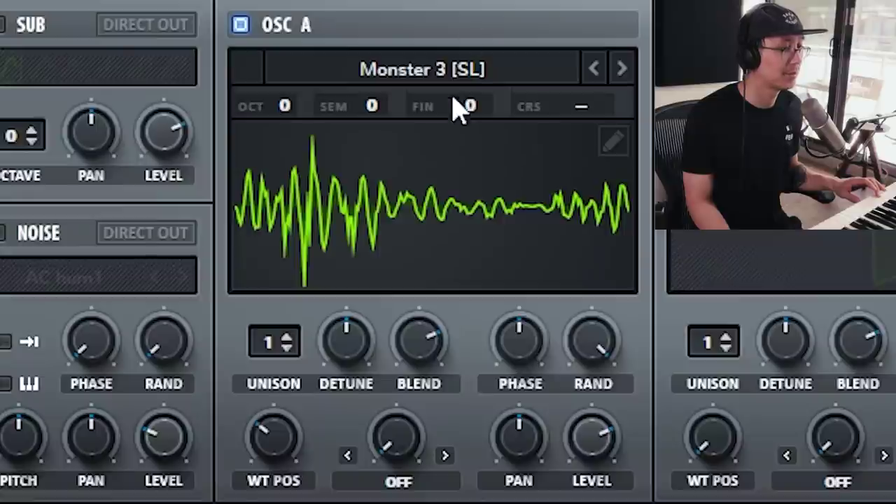
pyautogui.moveTo(290, 456); pyautogui.dragTo(290, 470)
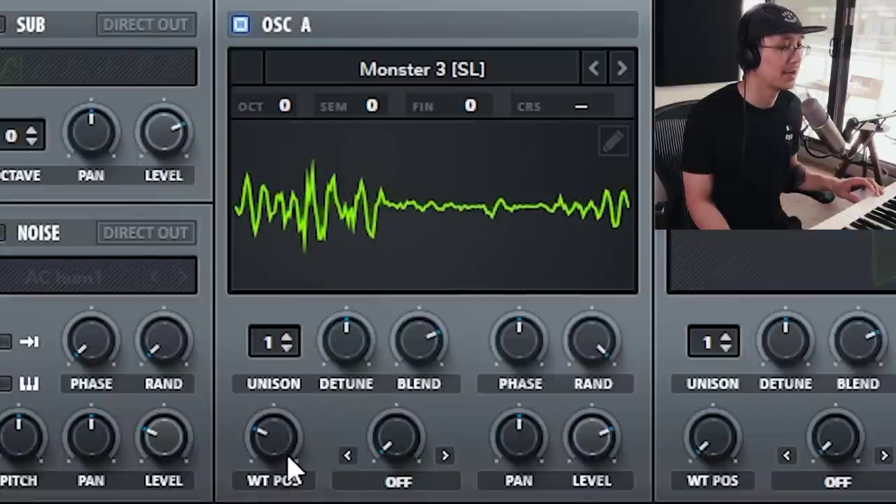
pyautogui.moveTo(292, 462); pyautogui.dragTo(297, 381)
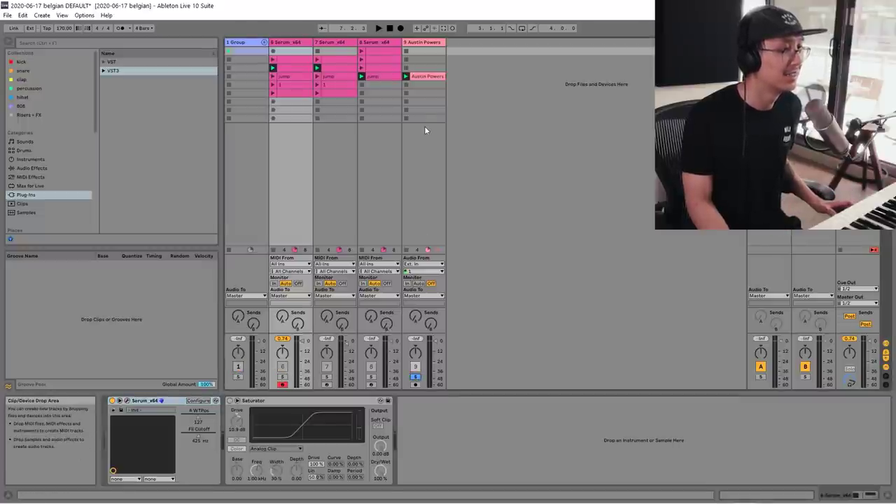
# - Switch to Ableton Live and play the soloed Austin Powers clip as a reference, stopping playback when heard
pyautogui.press('space')
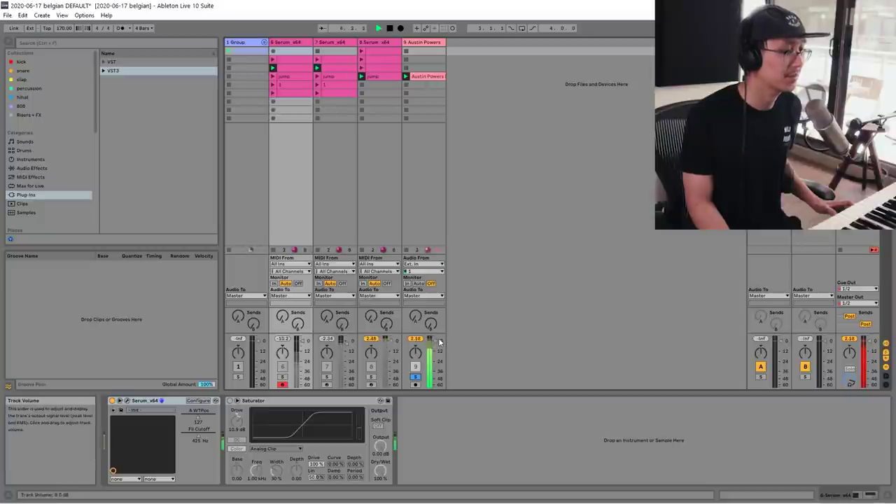
pyautogui.press('space')
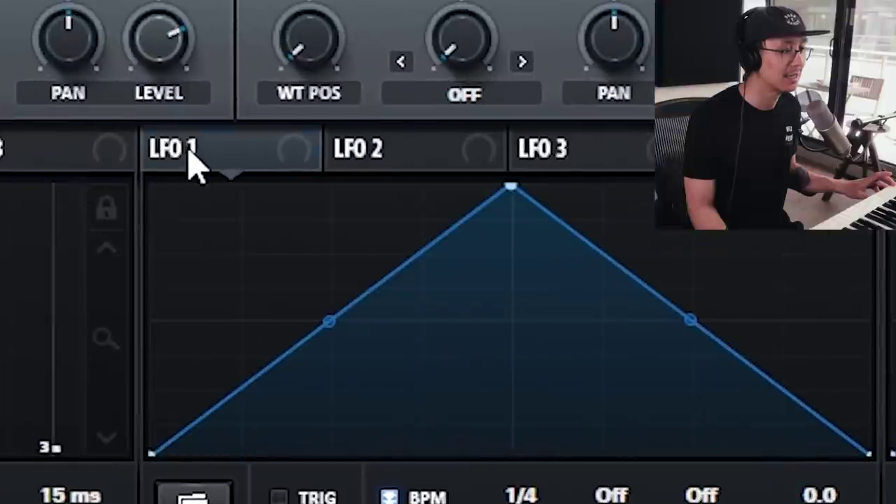
# - Assign LFO 1 to oscillator A's level, with the level at minimum and the modulation depth increased
pyautogui.moveTo(160, 149); pyautogui.dragTo(161, 38)
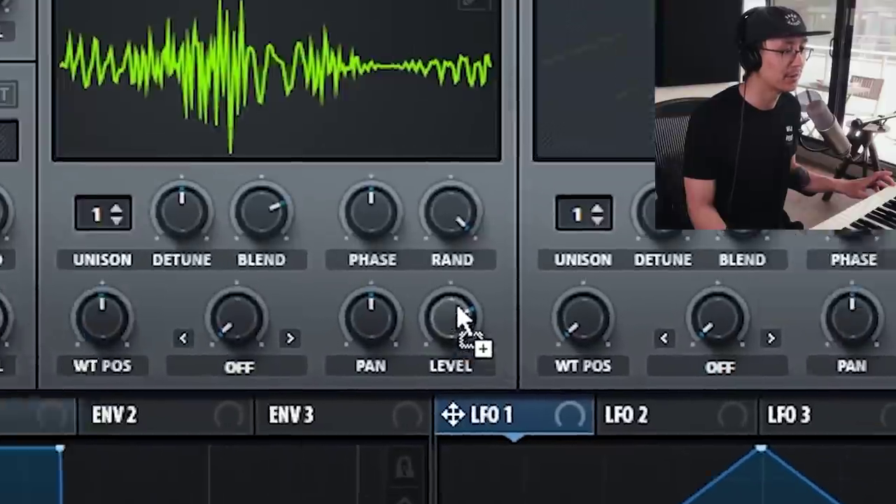
pyautogui.moveTo(459, 319); pyautogui.dragTo(461, 316)
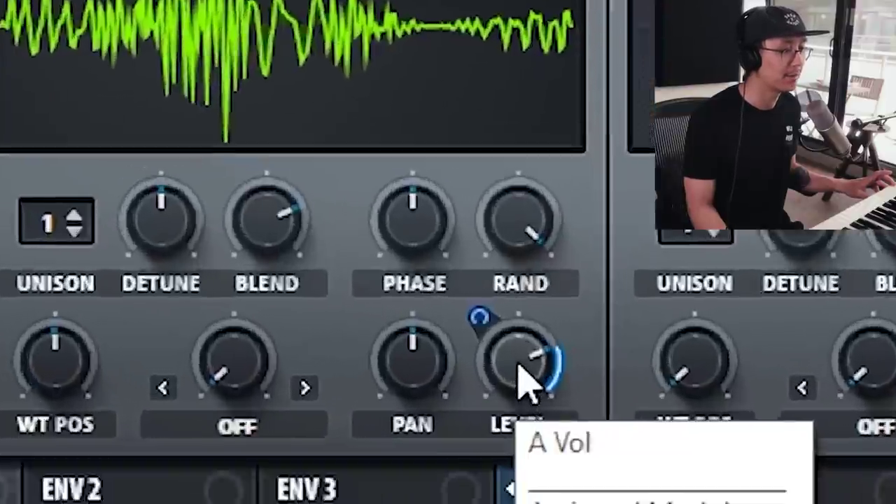
pyautogui.moveTo(575, 437); pyautogui.dragTo(575, 487)
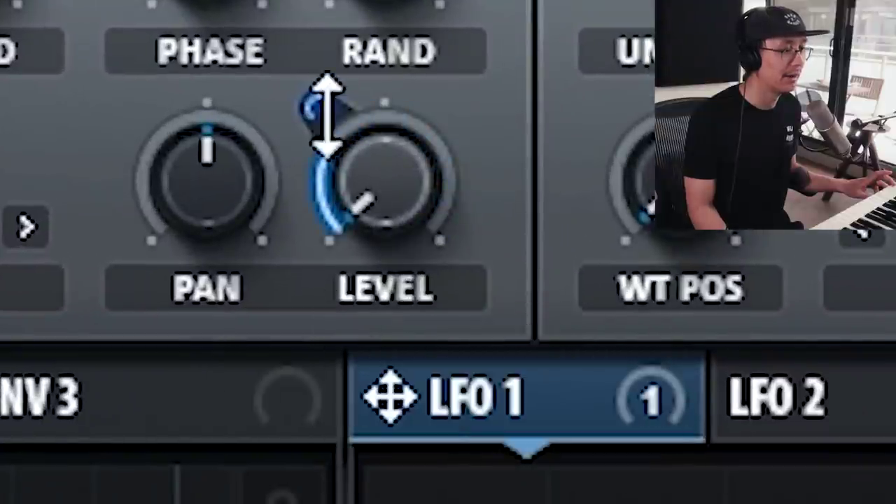
pyautogui.moveTo(326, 114); pyautogui.dragTo(320, 0)
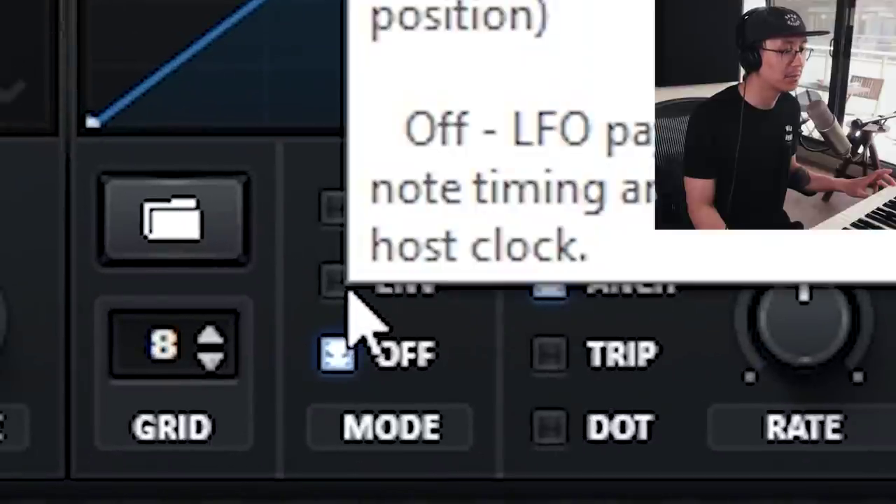
# - Set LFO 1 to envelope mode and shape it into two downward ramps, the second starting three quarters through the cycle
pyautogui.click(274, 324)
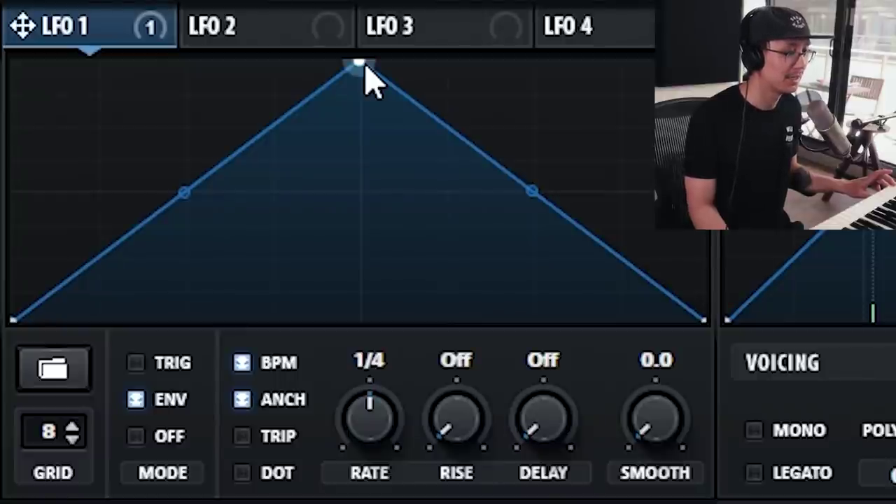
pyautogui.moveTo(365, 65); pyautogui.dragTo(14, 64)
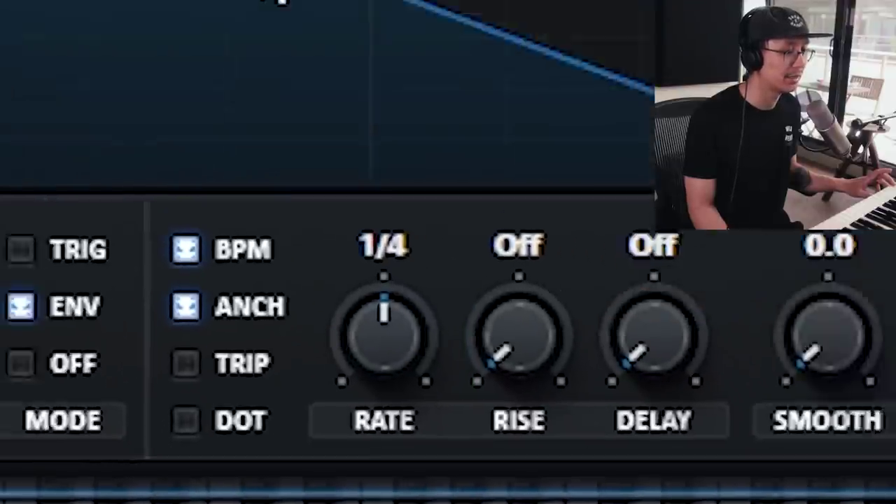
pyautogui.moveTo(358, 192); pyautogui.dragTo(410, 370)
pyautogui.moveTo(434, 314); pyautogui.dragTo(359, 63)
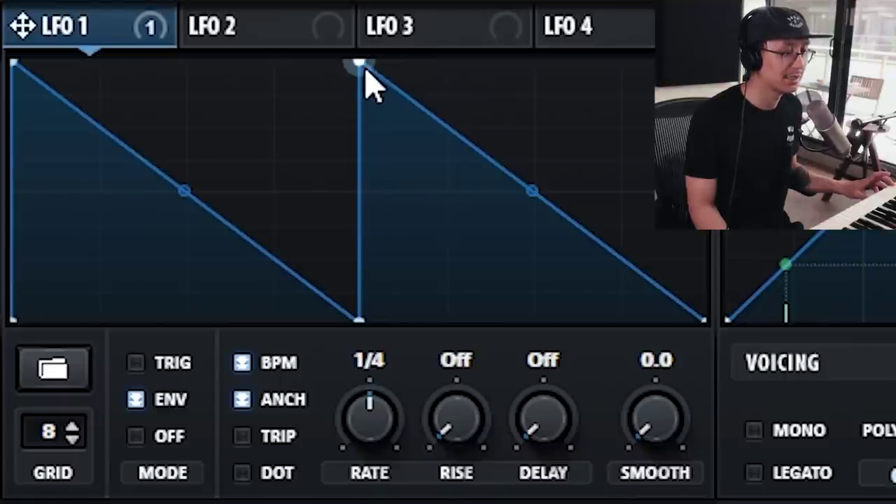
pyautogui.moveTo(365, 69); pyautogui.dragTo(532, 9)
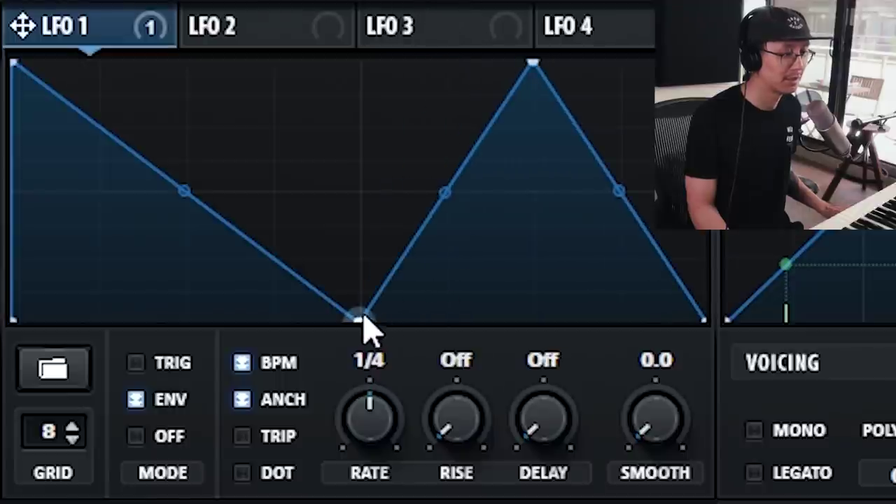
pyautogui.moveTo(358, 322); pyautogui.dragTo(554, 359)
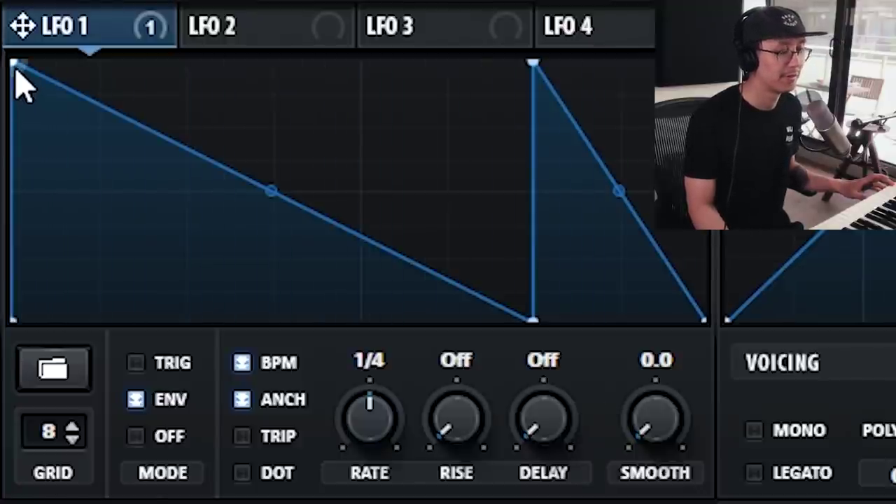
# - Move LFO 1's first peak one eighth into the cycle, with a late, steep attack curve and an outward-bowed decay
pyautogui.moveTo(14, 66); pyautogui.dragTo(23, 26)
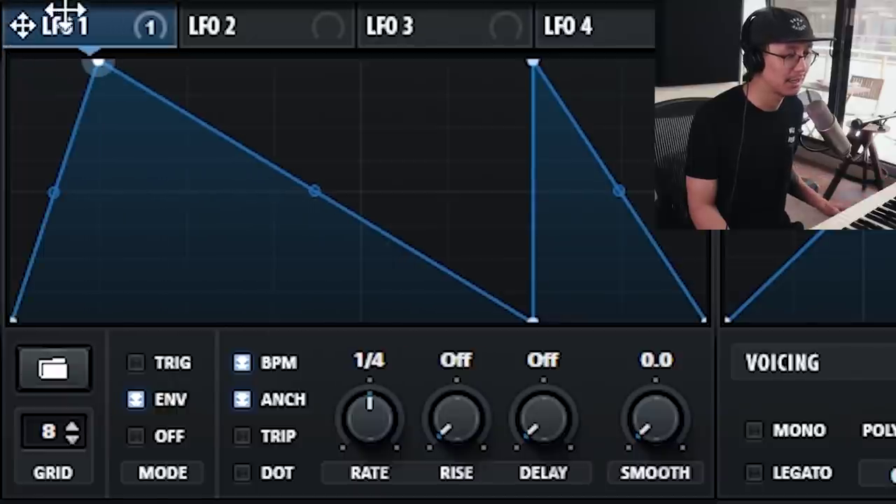
pyautogui.moveTo(59, 202); pyautogui.dragTo(102, 320)
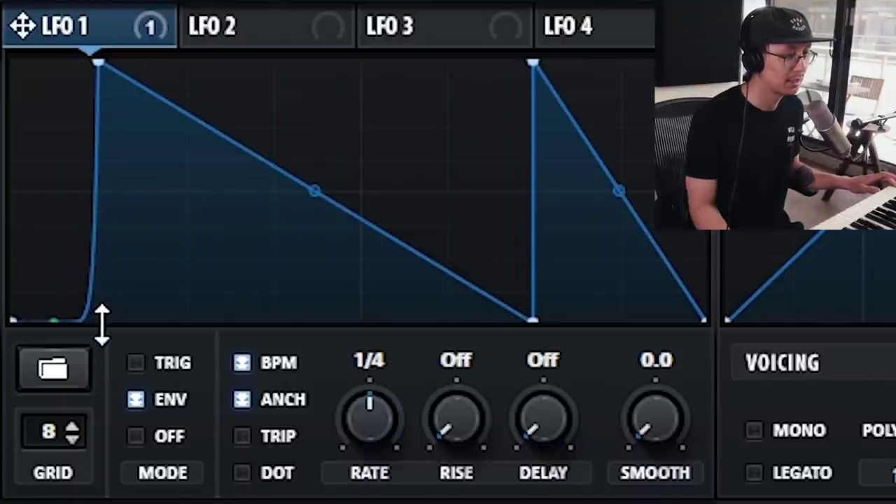
pyautogui.moveTo(315, 196); pyautogui.dragTo(312, 150)
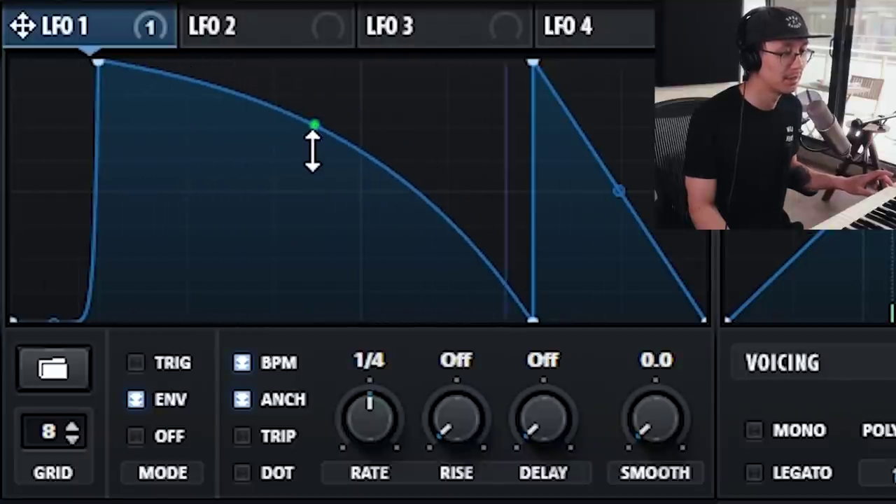
# - Add a zero-level point just past the middle of LFO 1 to shorten the first decay, and adjust that decay's curve
pyautogui.doubleClick(353, 153)
pyautogui.moveTo(356, 154); pyautogui.dragTo(355, 320)
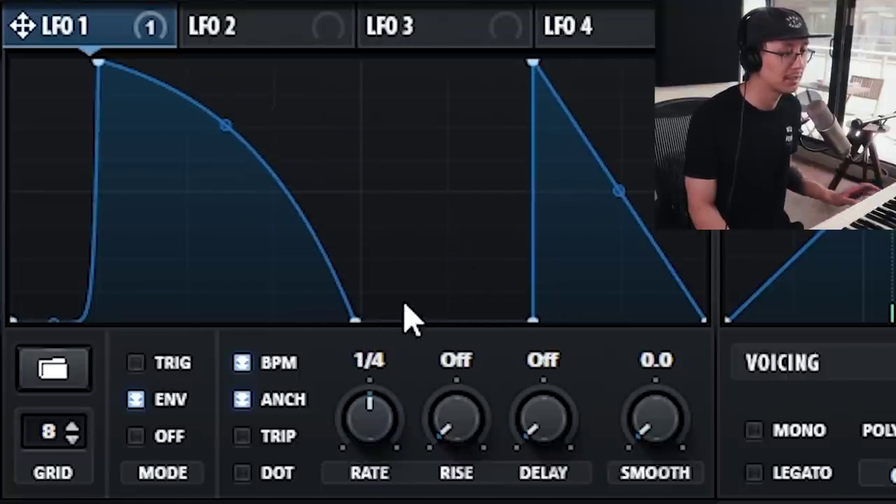
pyautogui.moveTo(214, 133); pyautogui.dragTo(210, 105)
pyautogui.moveTo(359, 327); pyautogui.dragTo(362, 450)
pyautogui.moveTo(362, 316); pyautogui.dragTo(406, 361)
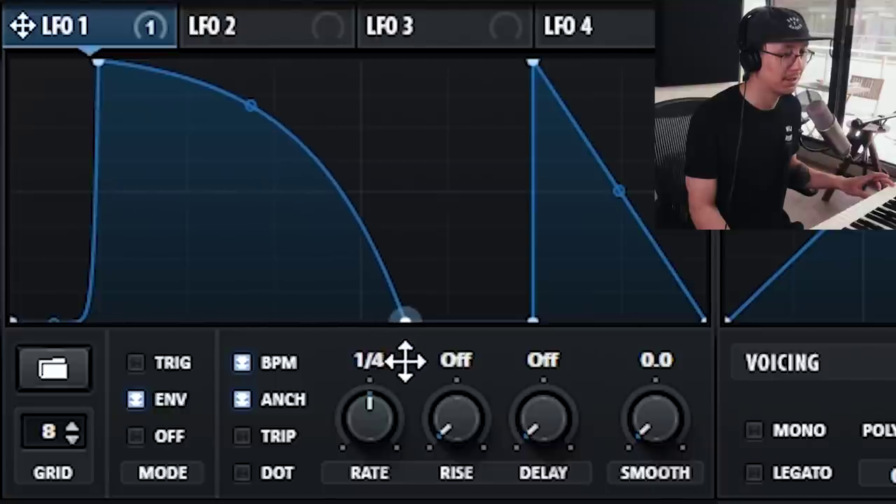
pyautogui.moveTo(250, 105); pyautogui.dragTo(252, 140)
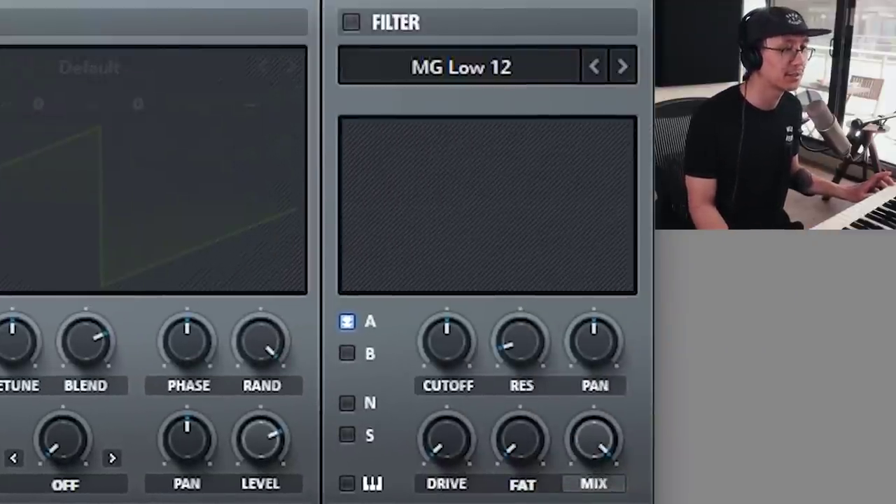
# - Enable the filter and set its type to Band 24
pyautogui.click(351, 23)
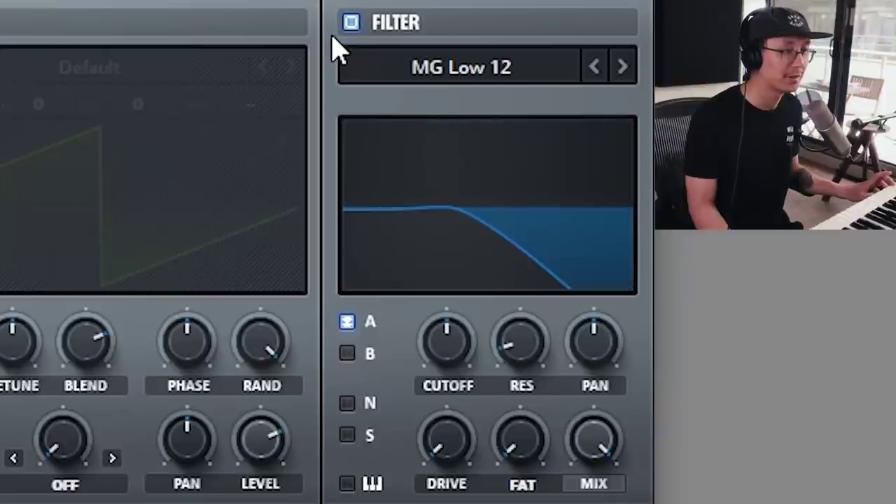
pyautogui.click(422, 83)
pyautogui.moveTo(422, 117)
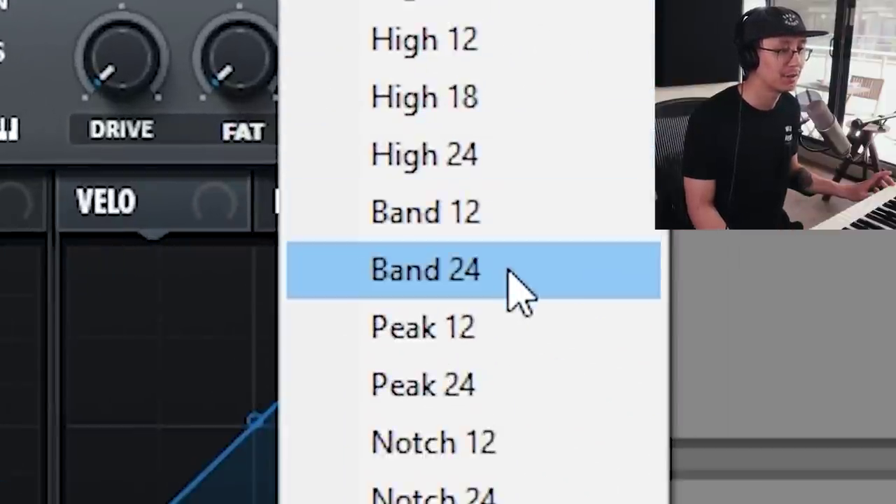
pyautogui.click(509, 270)
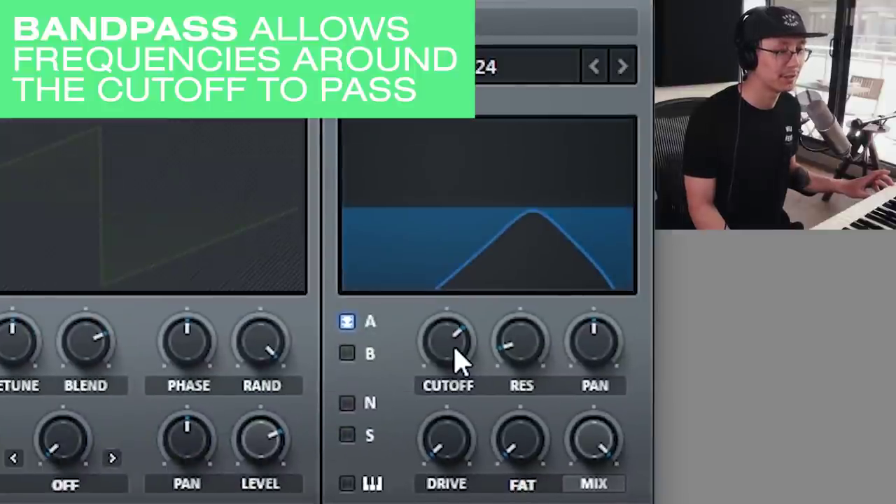
# - Raise the filter cutoff to about three quarters of its range and the drive to about a quarter
pyautogui.moveTo(455, 360); pyautogui.dragTo(454, 360)
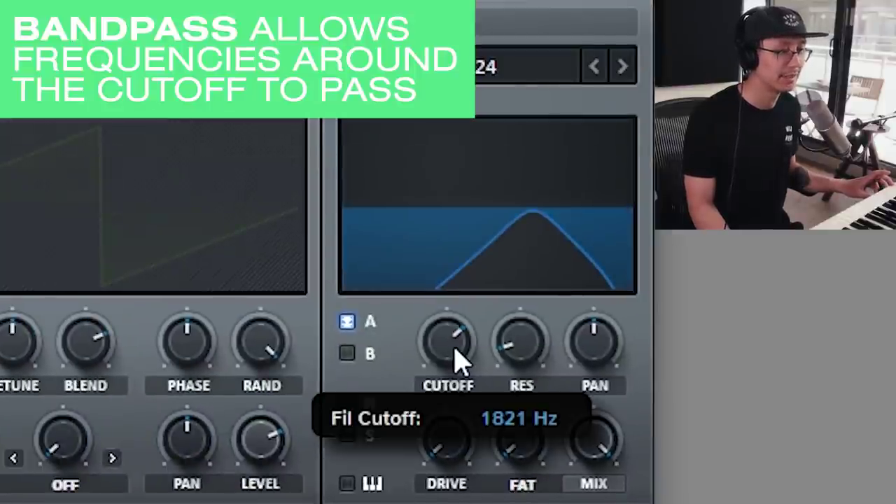
pyautogui.moveTo(454, 361); pyautogui.dragTo(447, 326)
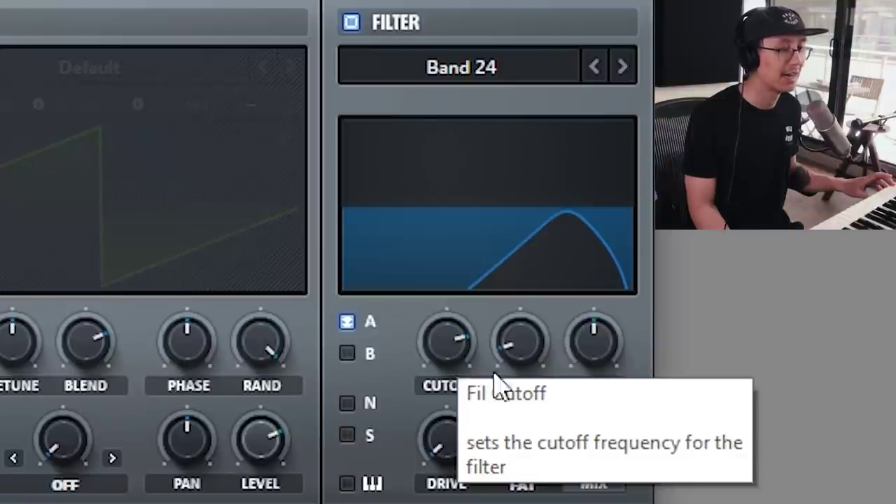
pyautogui.moveTo(454, 455); pyautogui.dragTo(454, 364)
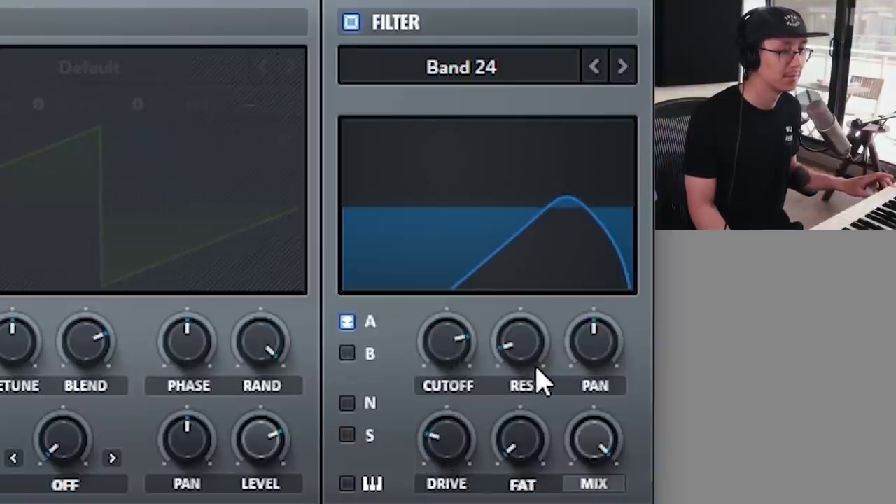
# - Enable Serum's Tube distortion effect, raise its drive above the middle, and modulate the drive with LFO 1
pyautogui.click(284, 39)
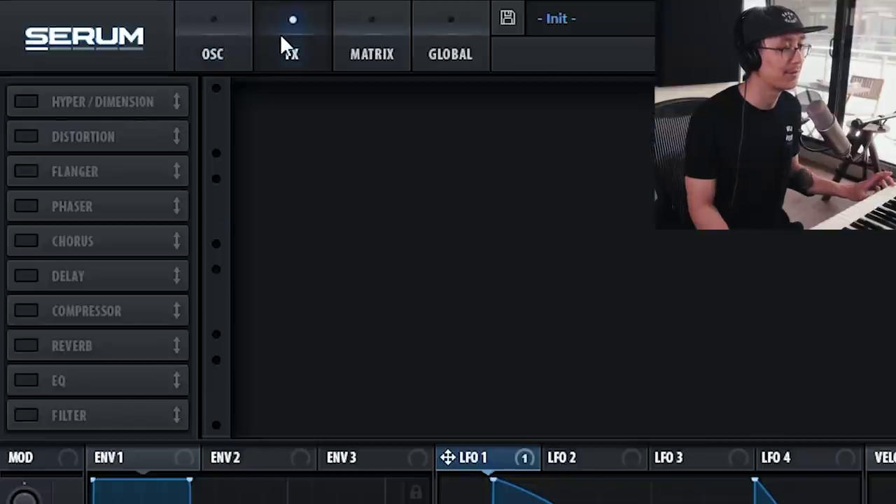
pyautogui.click(26, 137)
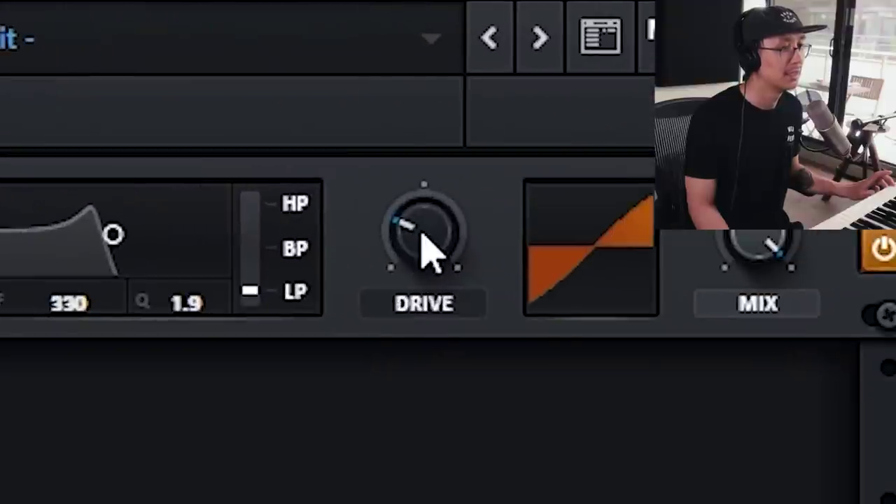
pyautogui.moveTo(756, 122); pyautogui.dragTo(754, 43)
pyautogui.moveTo(422, 64); pyautogui.dragTo(422, 0)
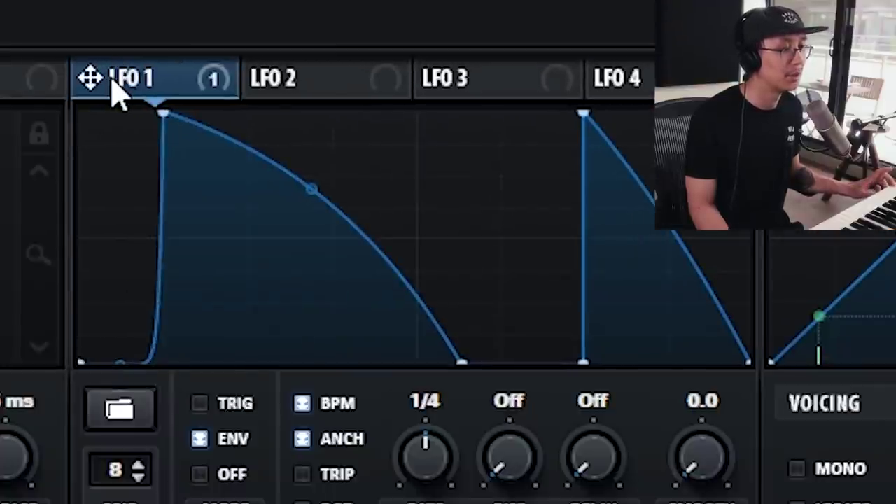
pyautogui.moveTo(115, 91); pyautogui.dragTo(410, 241)
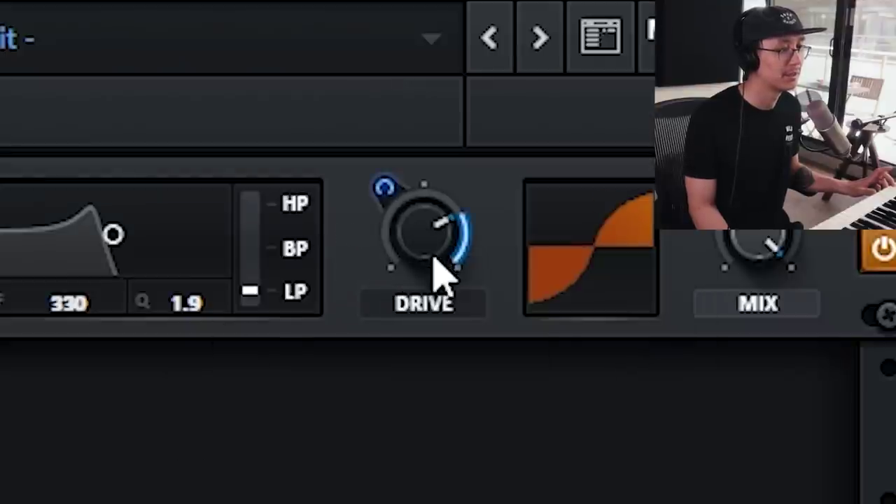
pyautogui.moveTo(444, 319)
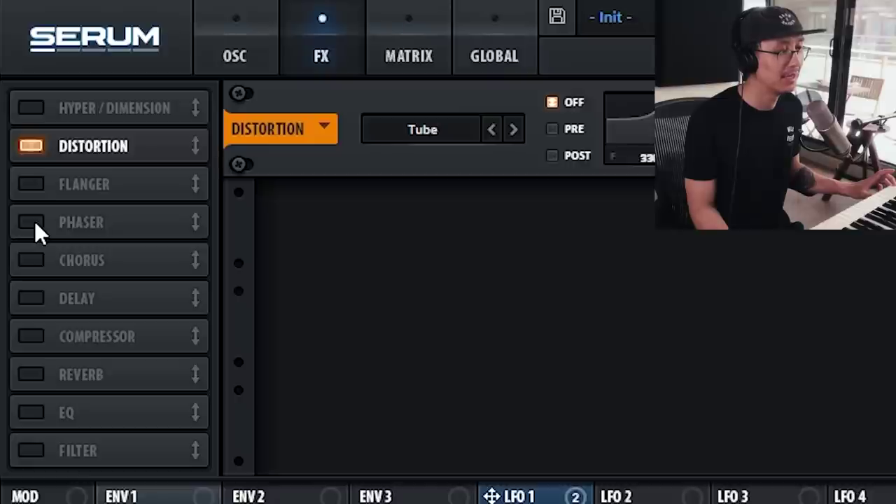
# - Enable the phaser effect, turn its rate to minimum, and adjust its frequency to around the middle
pyautogui.click(31, 222)
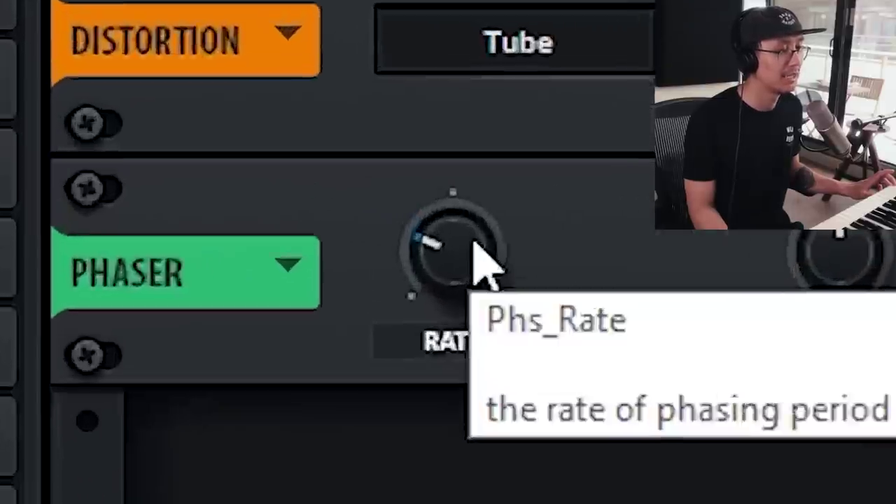
pyautogui.moveTo(403, 212); pyautogui.dragTo(408, 258)
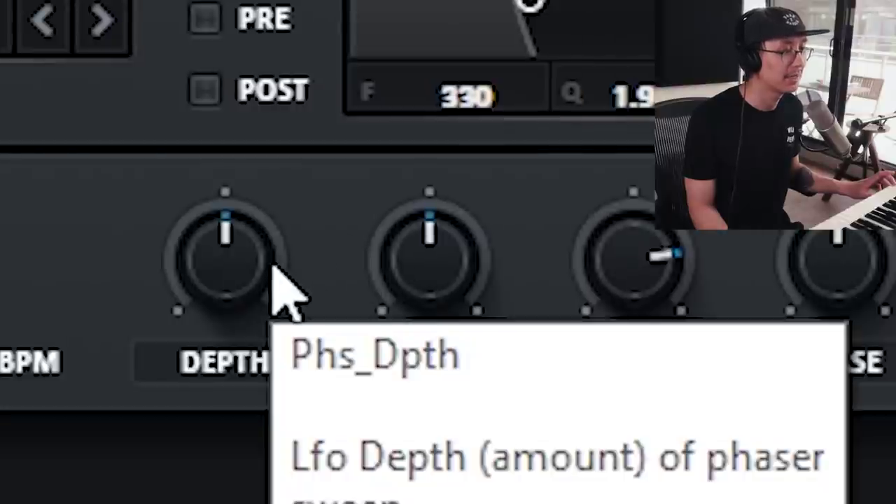
pyautogui.moveTo(436, 304); pyautogui.dragTo(410, 236)
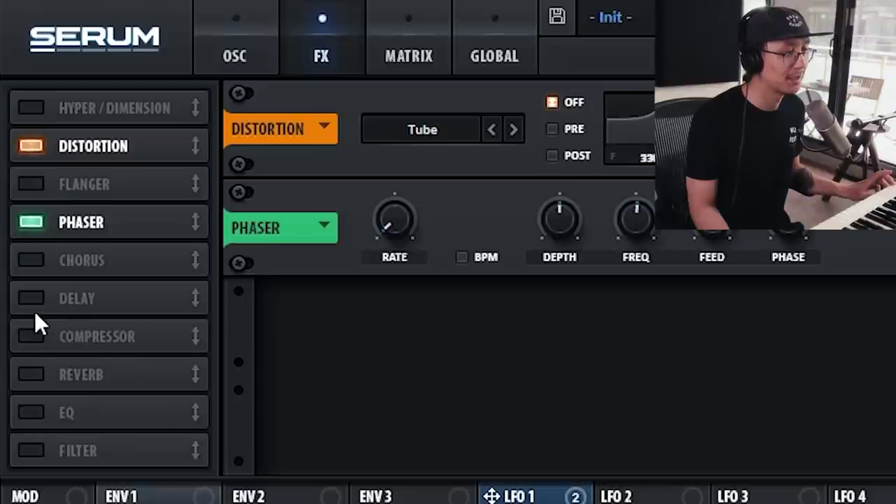
# - Enable the delay effect and lower its mix to a small amount
pyautogui.click(33, 303)
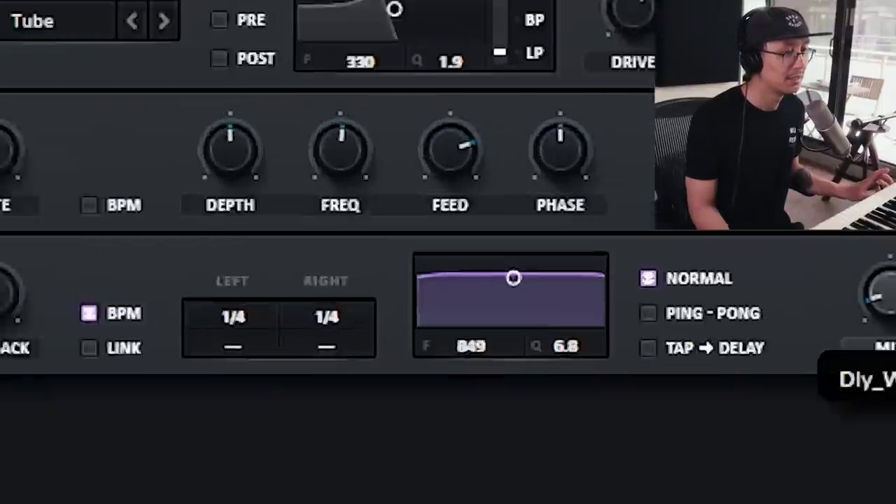
pyautogui.moveTo(895, 317); pyautogui.dragTo(895, 408)
pyautogui.moveTo(449, 480); pyautogui.dragTo(450, 473)
# - Enable the EQ effect with a low-cut shape on the low band, setting its frequency and Q just under halfway
pyautogui.click(32, 410)
pyautogui.moveTo(70, 410); pyautogui.dragTo(105, 364)
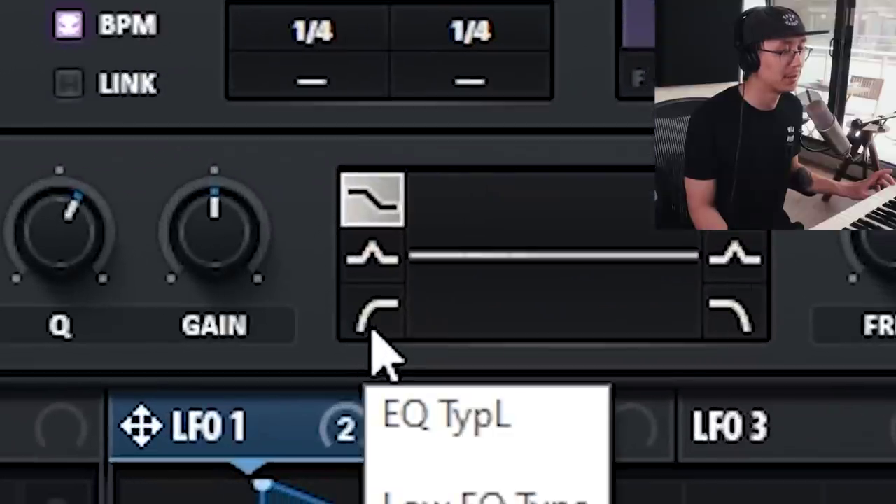
pyautogui.rightClick(589, 463)
pyautogui.click(376, 318)
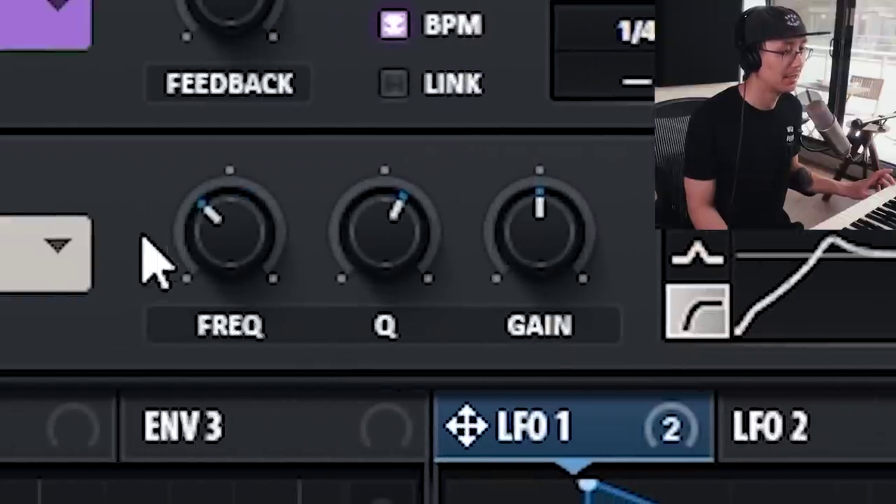
pyautogui.moveTo(238, 263); pyautogui.dragTo(240, 186)
pyautogui.moveTo(240, 240)
pyautogui.mouseDown()
pyautogui.moveTo(236, 292)
pyautogui.moveTo(233, 226)
pyautogui.moveTo(236, 236)
pyautogui.mouseUp()
pyautogui.moveTo(392, 242); pyautogui.dragTo(420, 359)
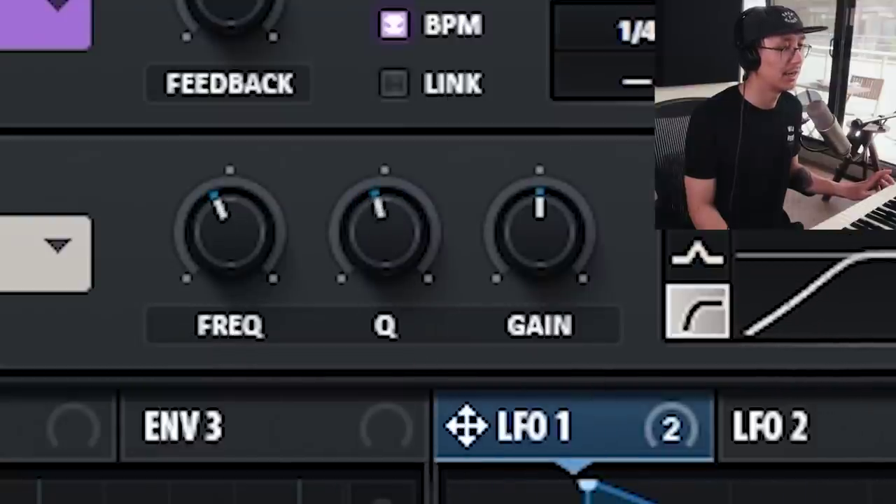
# - Enable the sine sub oscillator with direct output, and adjust the filter cutoff
pyautogui.click(210, 28)
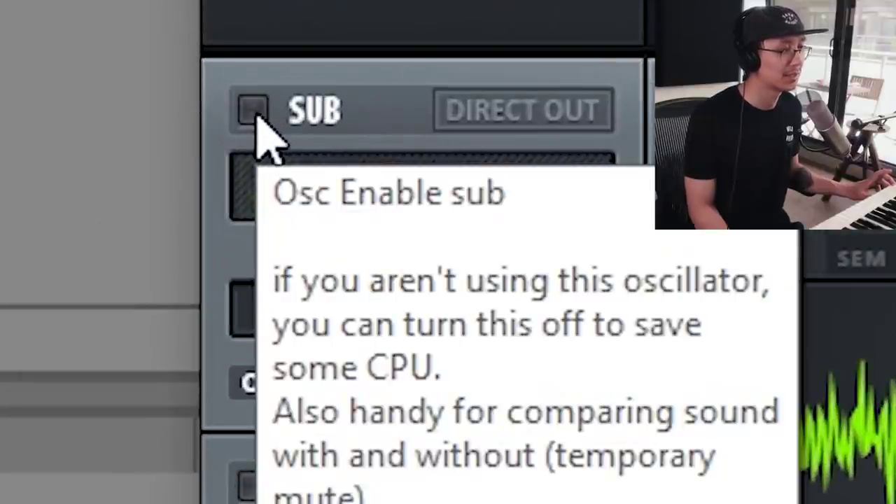
pyautogui.click(257, 114)
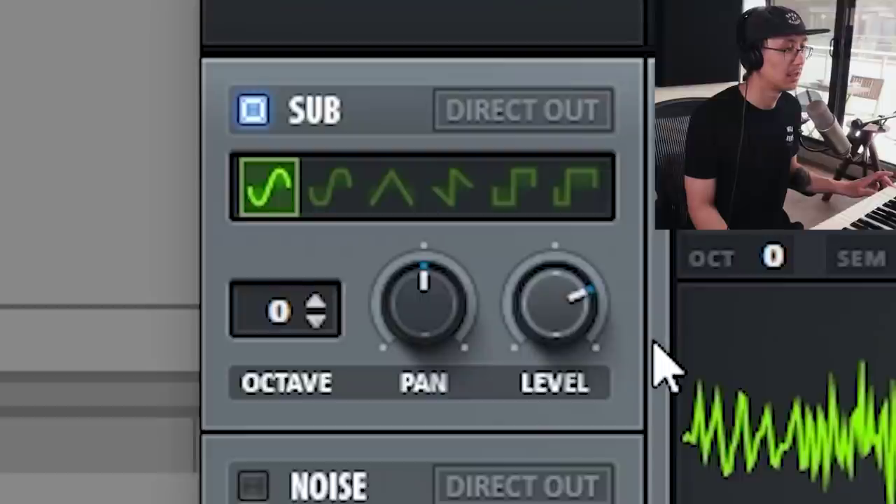
pyautogui.click(498, 119)
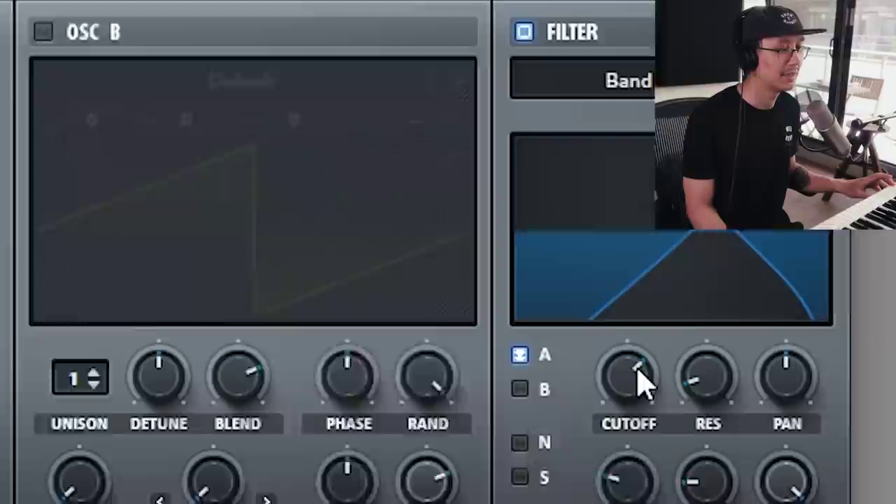
pyautogui.moveTo(639, 380); pyautogui.dragTo(440, 374)
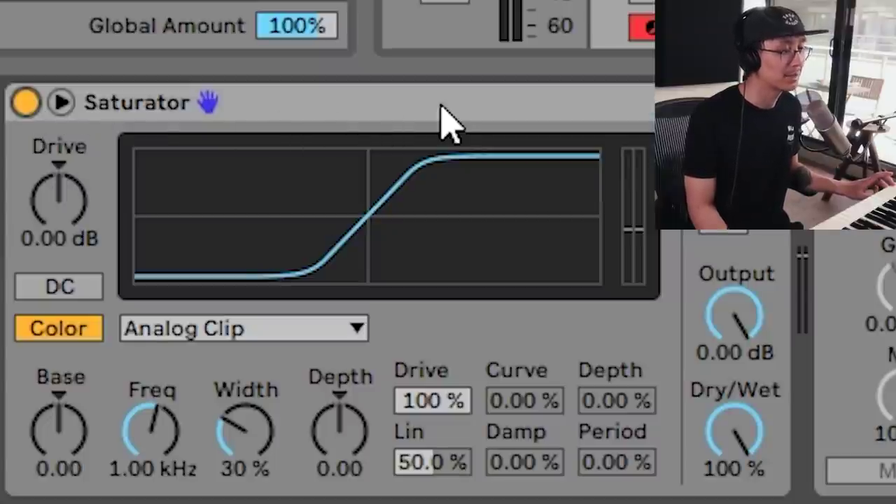
# - Switch to Ableton Live's Saturator, compare its drive against zero, and raise the drive to about 9 dB
pyautogui.click(61, 203)
pyautogui.moveTo(61, 203); pyautogui.dragTo(62, 167)
pyautogui.doubleClick(62, 210)
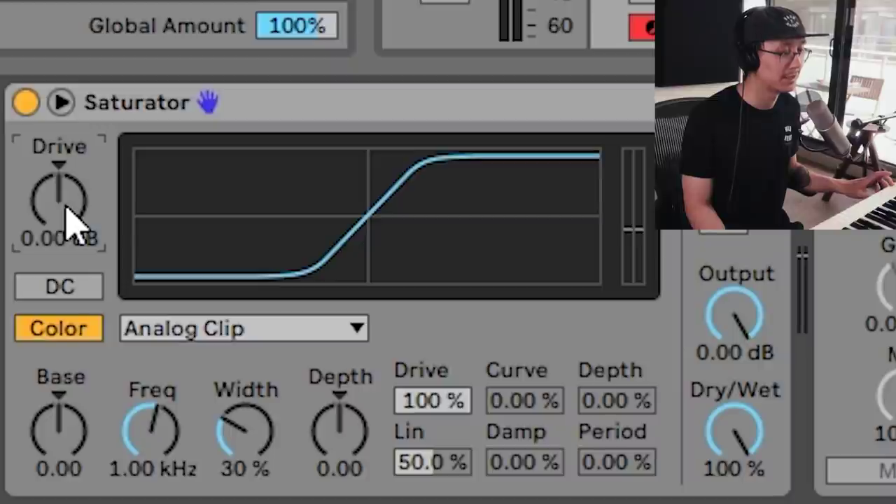
pyautogui.moveTo(61, 202); pyautogui.dragTo(62, 175)
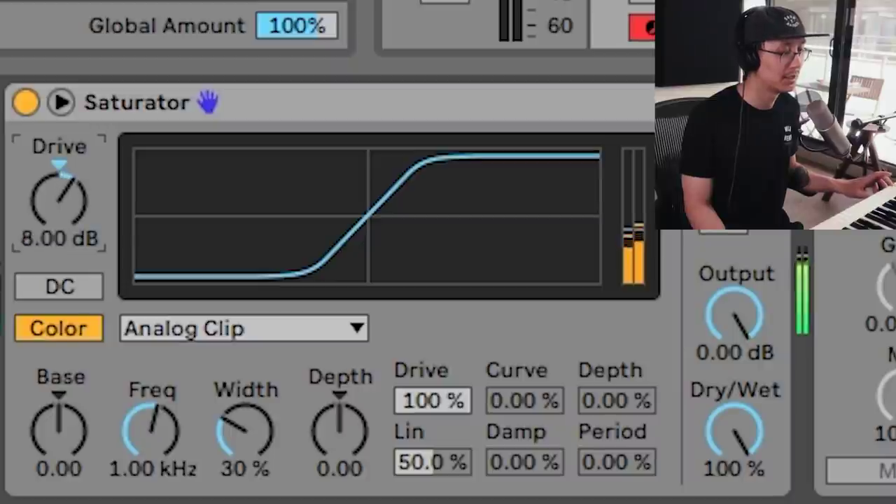
# - Set the bass MIDI clip's fixed grid to 1/4 and turn on Draw Mode
pyautogui.scroll(2, 67, 210)
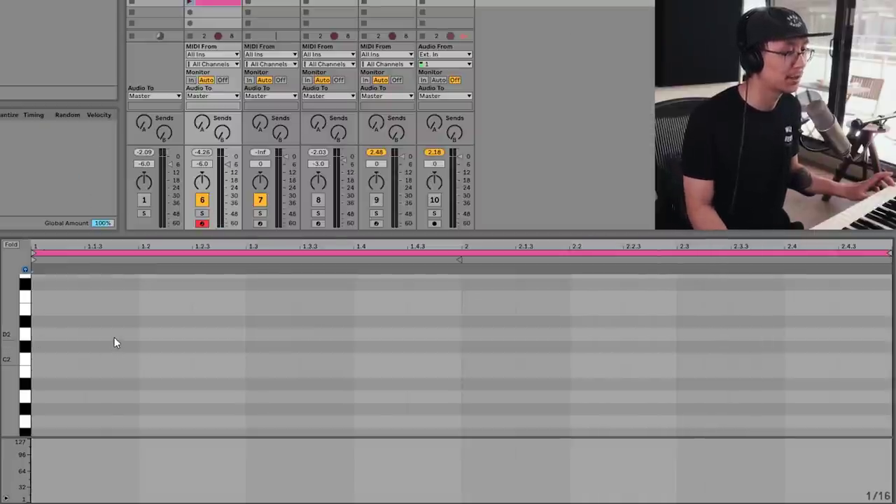
pyautogui.rightClick(114, 341)
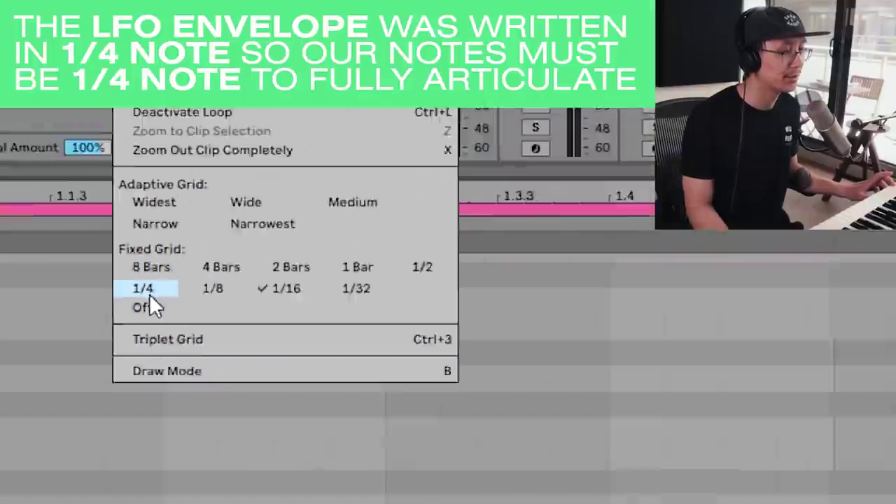
pyautogui.click(149, 293)
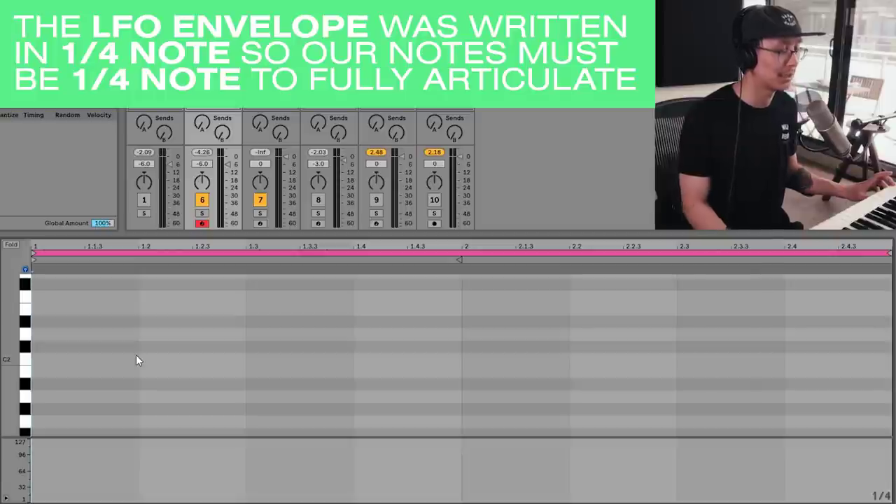
pyautogui.press('b')
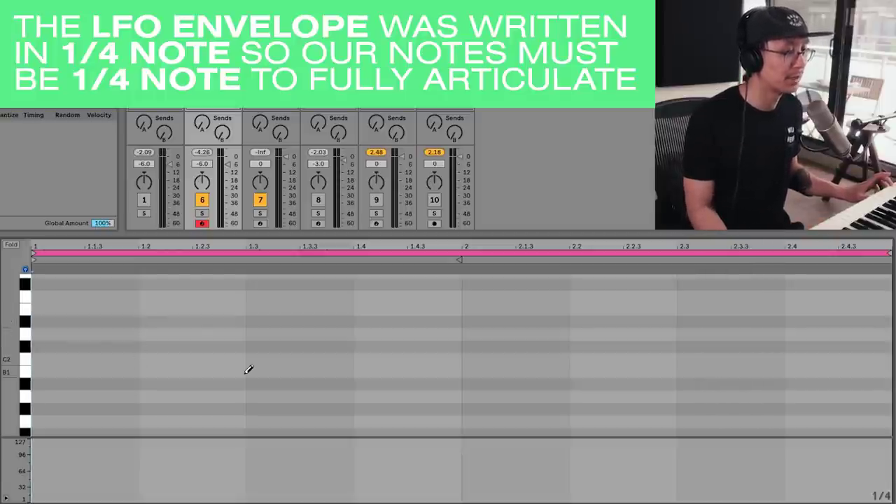
# - Draw quarter notes on E0 at 1, 1.3, 1.4, 2, 2.2 and 2.3, plus B0 at 2.4, and play the clip
pyautogui.scroll(-5, 137, 340)
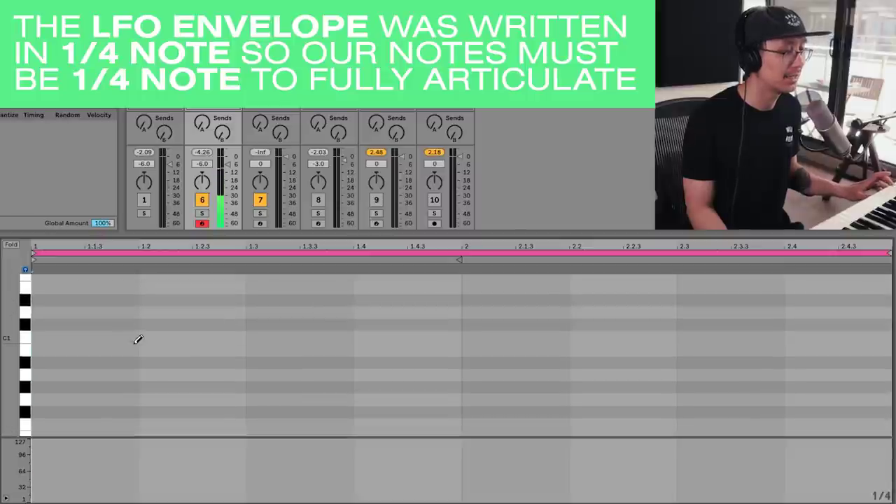
pyautogui.scroll(-2, 138, 339)
pyautogui.scroll(2, 51, 358)
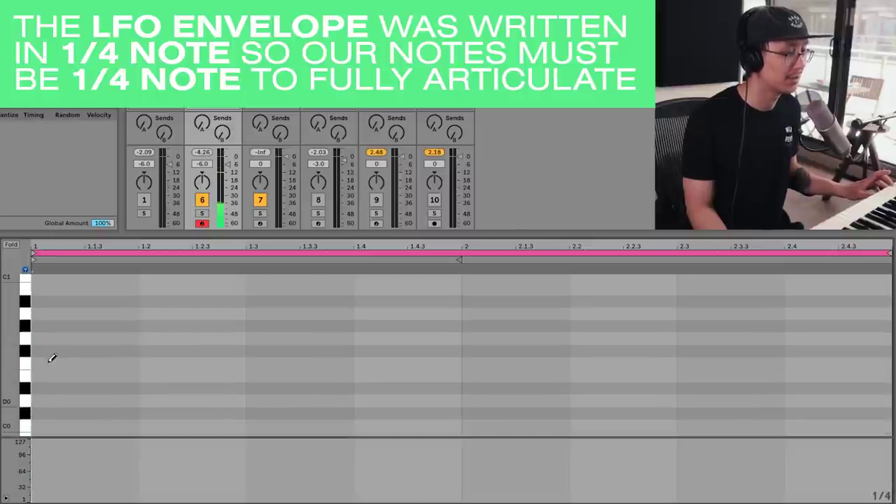
pyautogui.click(75, 373)
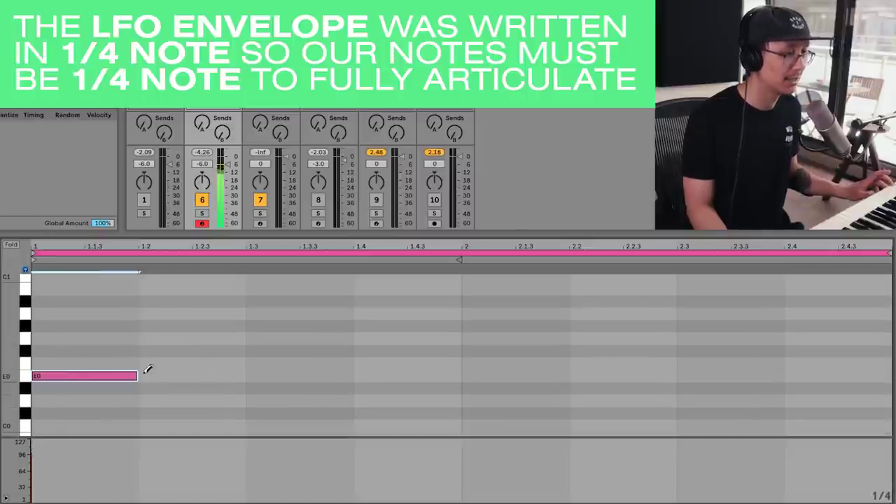
pyautogui.moveTo(276, 373)
pyautogui.mouseDown()
pyautogui.moveTo(590, 374)
pyautogui.moveTo(812, 288)
pyautogui.mouseUp()
pyautogui.press('space')
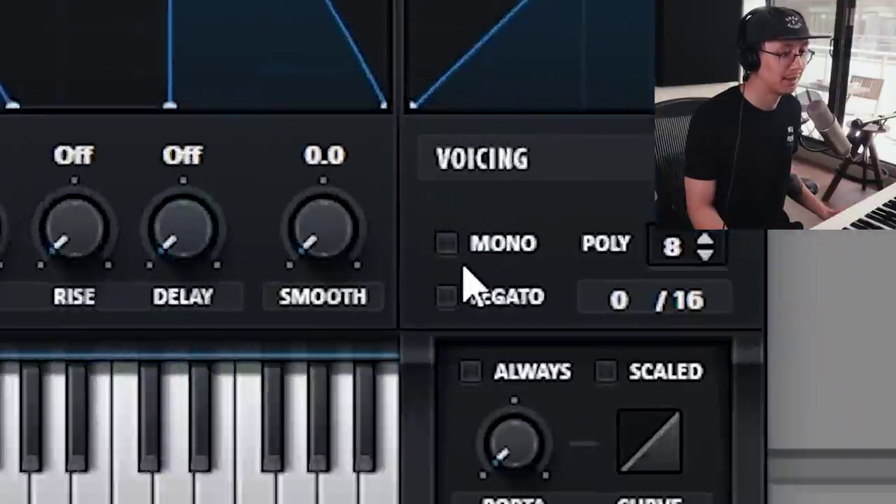
# - Switch Serum's voicing to Mono and raise the portamento time
pyautogui.click(350, 136)
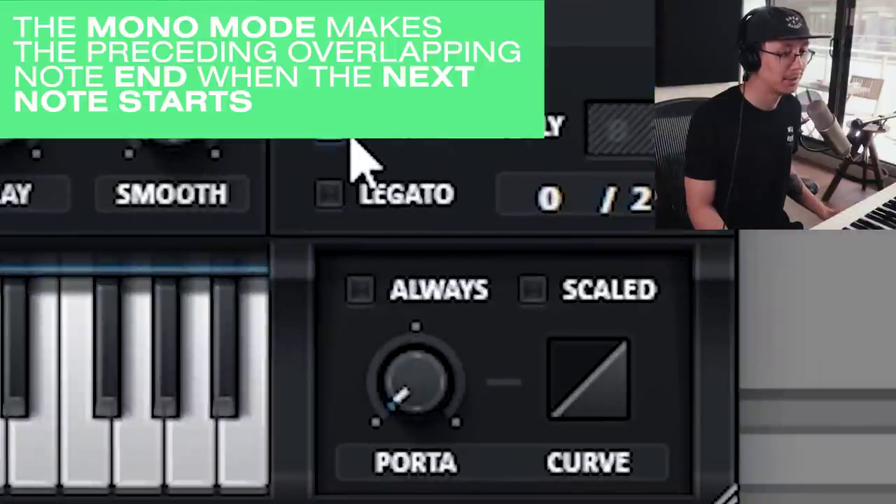
pyautogui.moveTo(414, 376); pyautogui.dragTo(412, 143)
pyautogui.moveTo(412, 140); pyautogui.dragTo(410, 131)
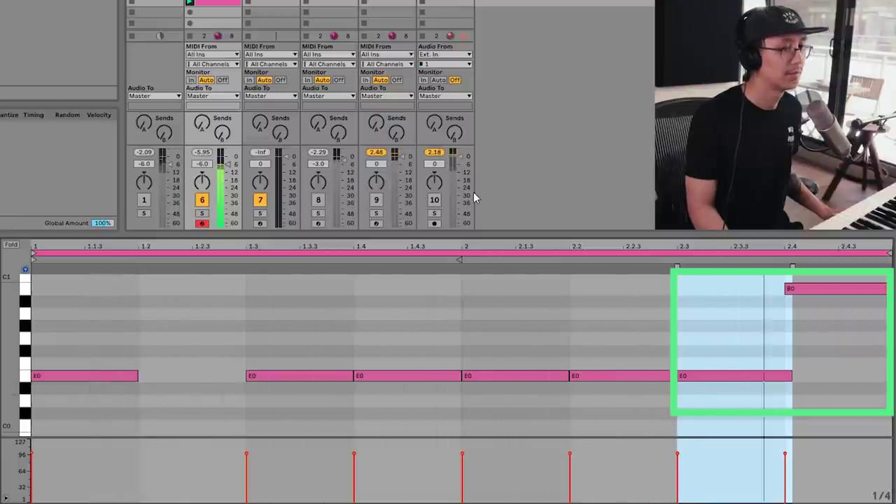
# - Activate track 1, and slightly shorten the four E0 notes from 1.3 to 2.2 to leave gaps between them
pyautogui.click(144, 200)
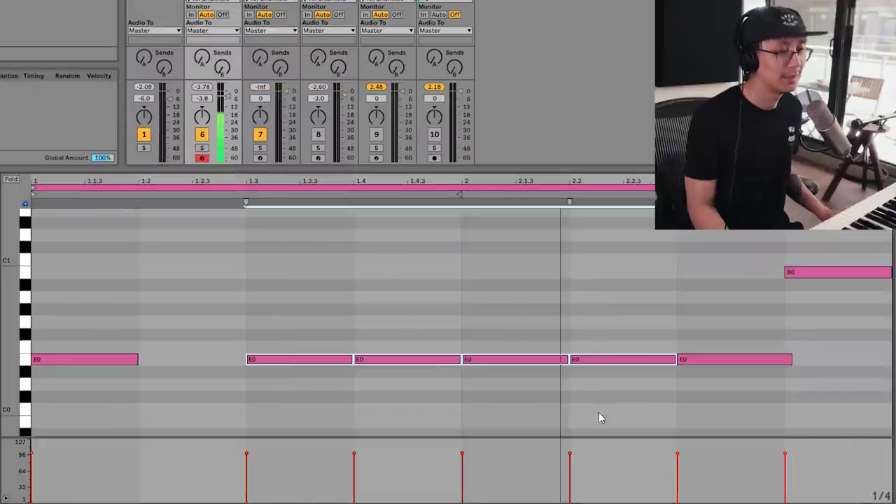
pyautogui.click(229, 253)
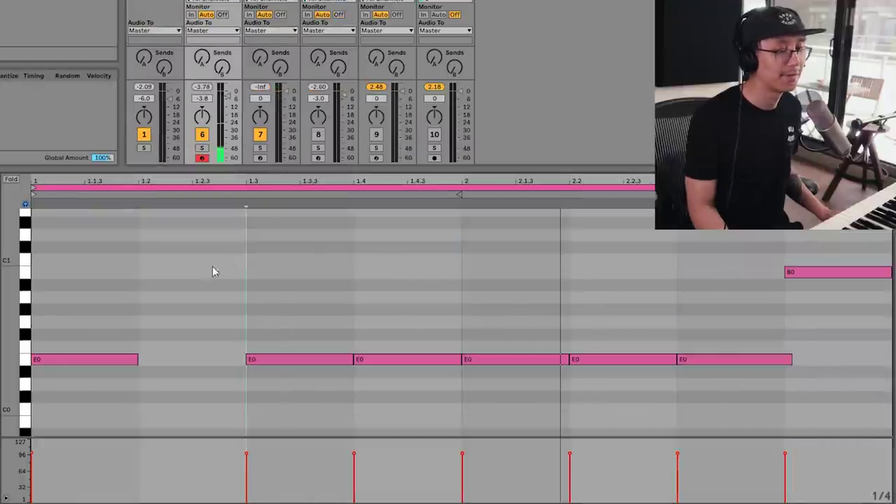
pyautogui.moveTo(221, 266); pyautogui.dragTo(646, 389)
pyautogui.moveTo(351, 359); pyautogui.dragTo(347, 360)
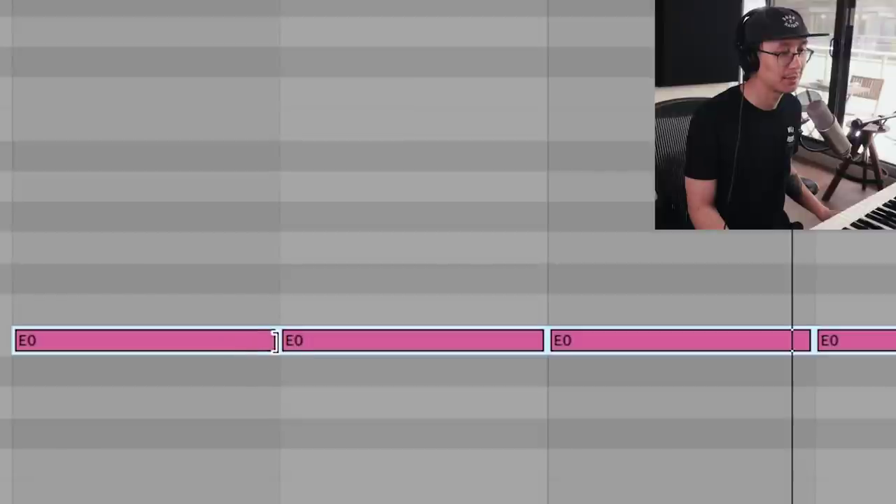
pyautogui.moveTo(261, 345); pyautogui.dragTo(260, 344)
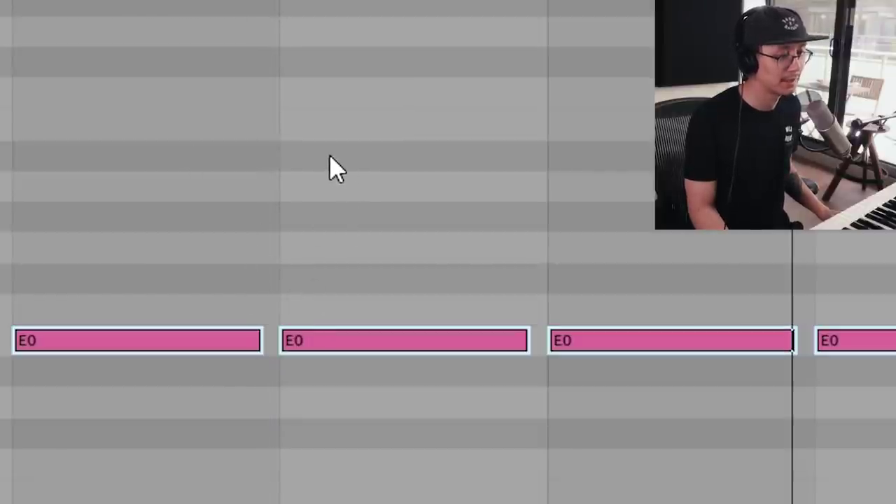
pyautogui.click(333, 175)
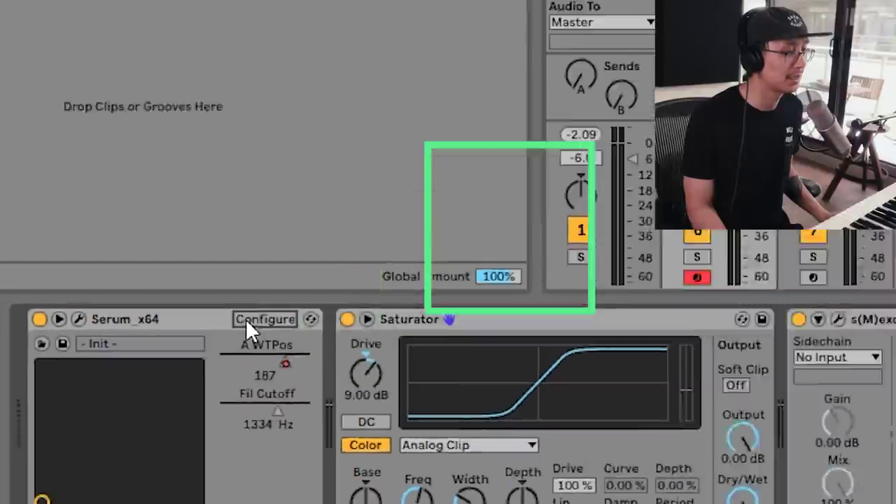
# - Check the A WTPos and Fil Cutoff parameters in the Serum device's Configure mode, and leave that mode
pyautogui.click(507, 129)
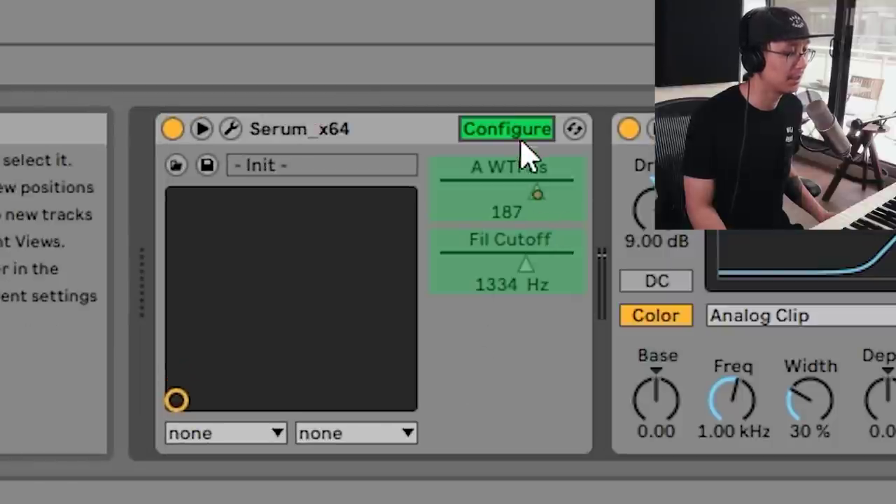
pyautogui.click(522, 133)
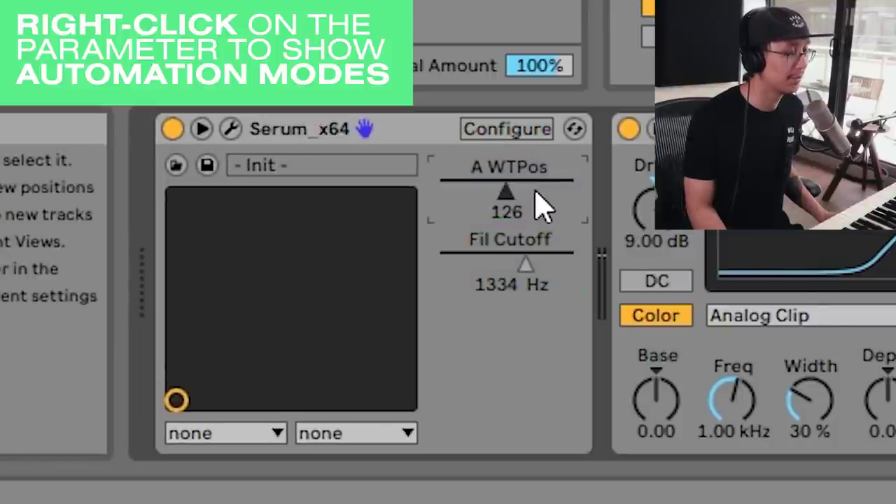
# - Show the clip's automation envelope for Serum's A WTPos parameter, with the fixed grid at 1/4
pyautogui.rightClick(538, 198)
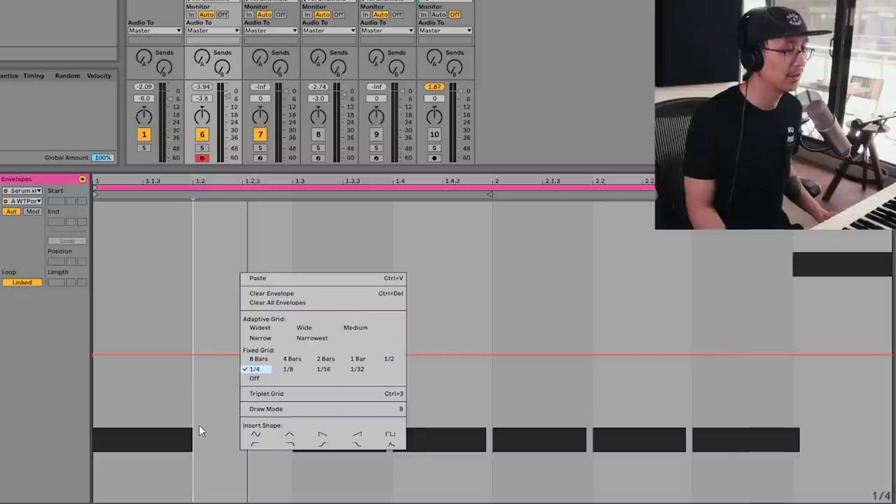
pyautogui.click(199, 424)
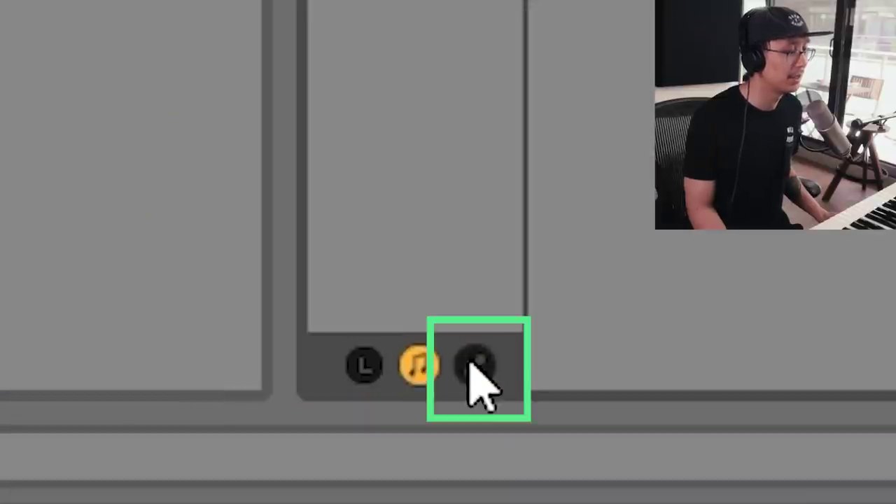
pyautogui.click(472, 363)
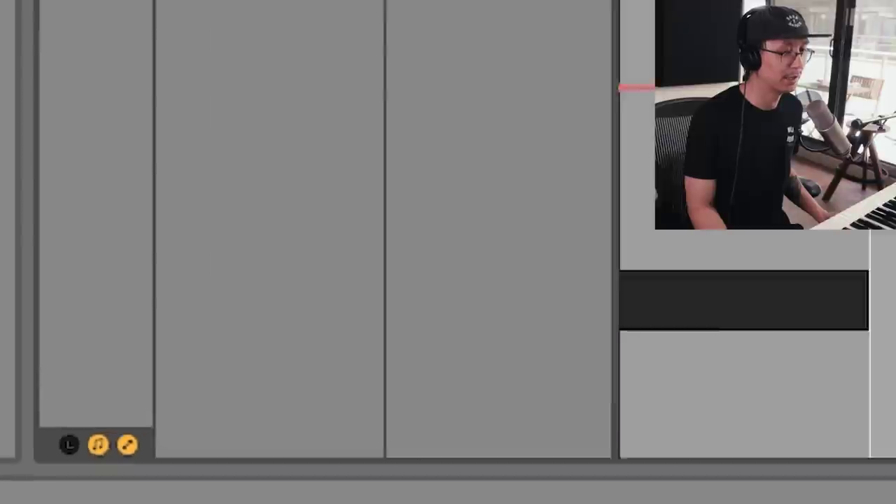
pyautogui.rightClick(321, 256)
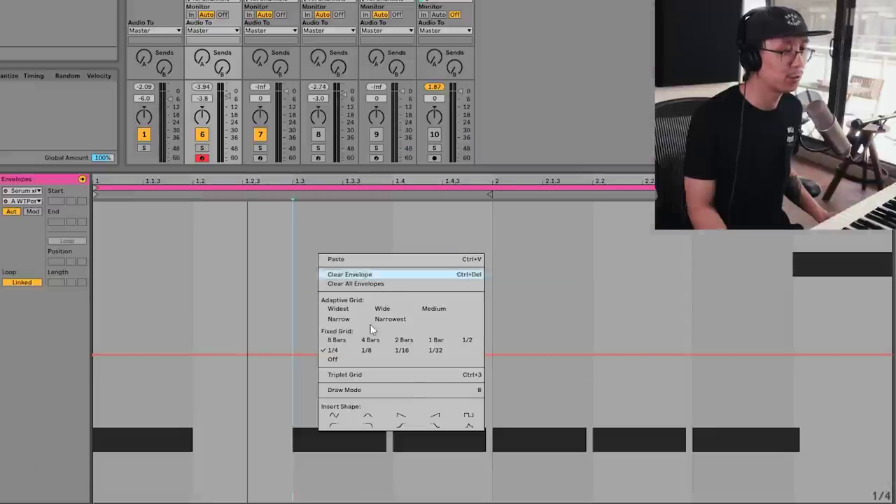
pyautogui.click(324, 351)
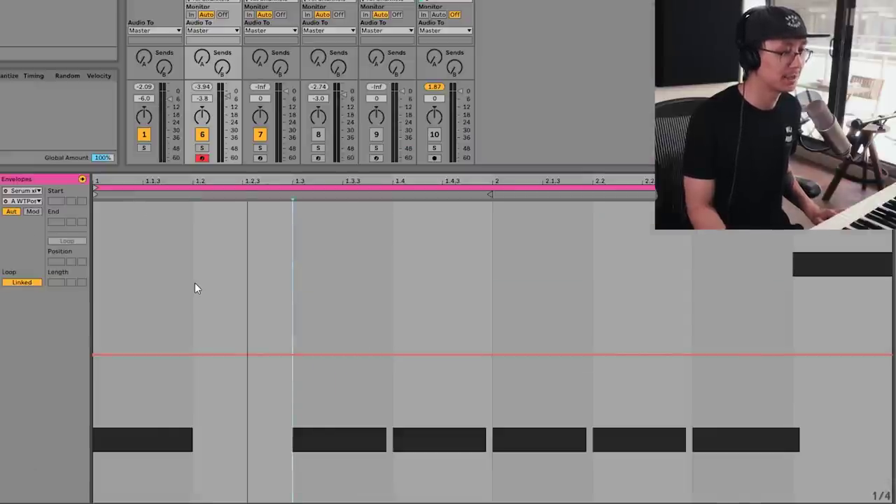
# - Draw square A WTPos automation that is low at 1–1.2 and 2–2.2 and raised elsewhere, and play the clip
pyautogui.press('b')
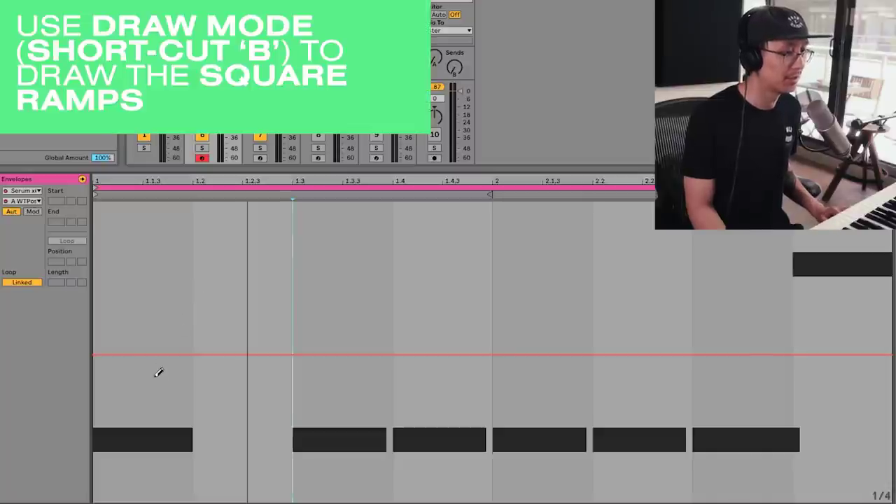
pyautogui.moveTo(158, 378); pyautogui.dragTo(164, 405)
pyautogui.press('b')
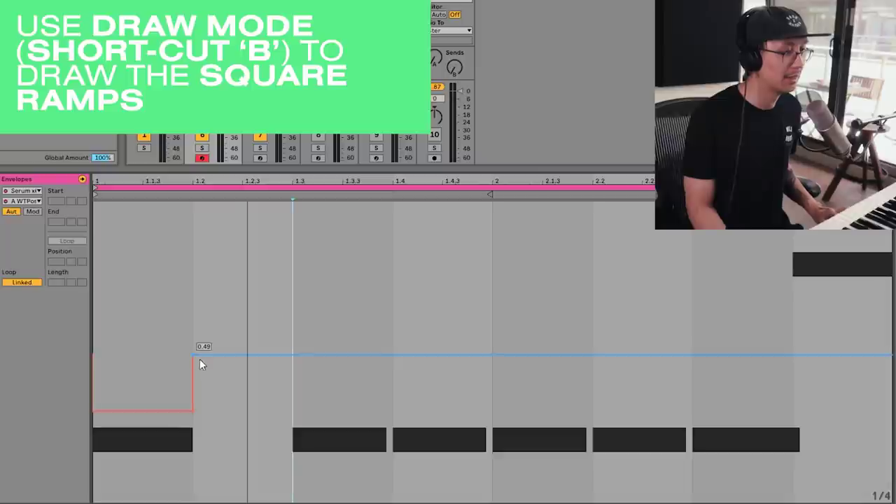
pyautogui.moveTo(192, 356); pyautogui.dragTo(193, 324)
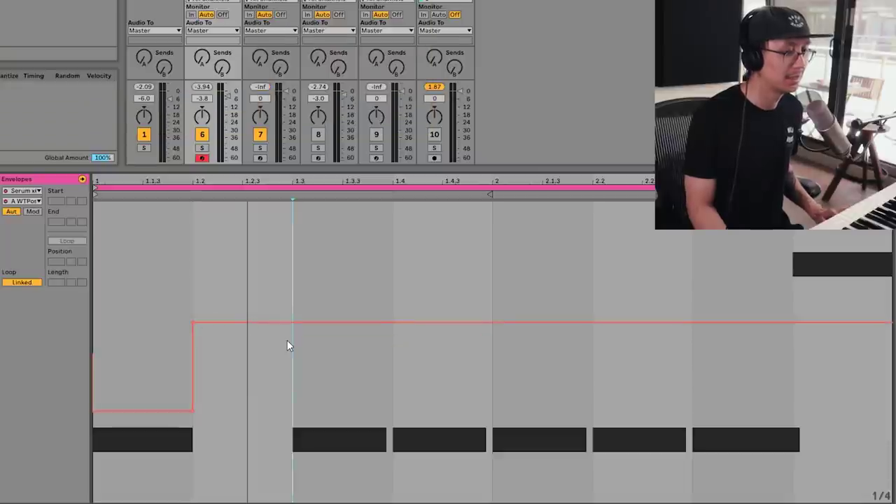
pyautogui.press('b')
pyautogui.moveTo(549, 382); pyautogui.dragTo(553, 406)
pyautogui.press('space')
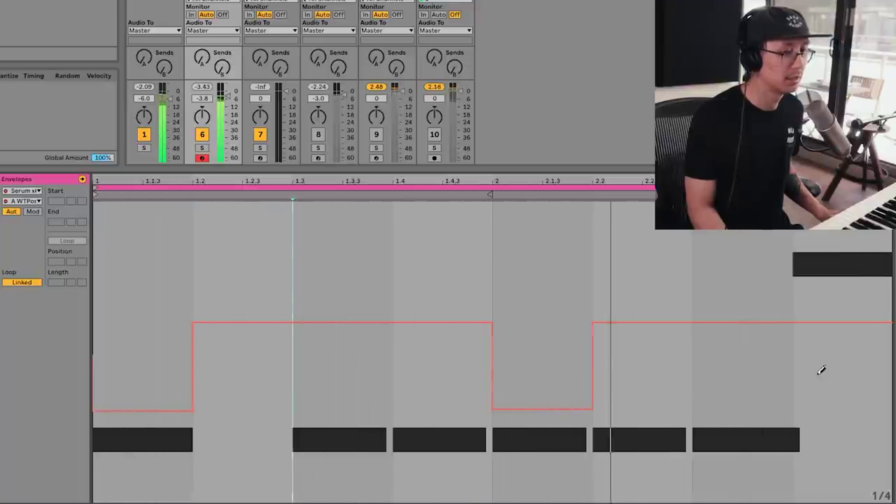
# - Show the clip's automation envelope for Serum's Fil Cutoff parameter, and play the eighth-note pattern
pyautogui.hotkey('shift', 'Tab')
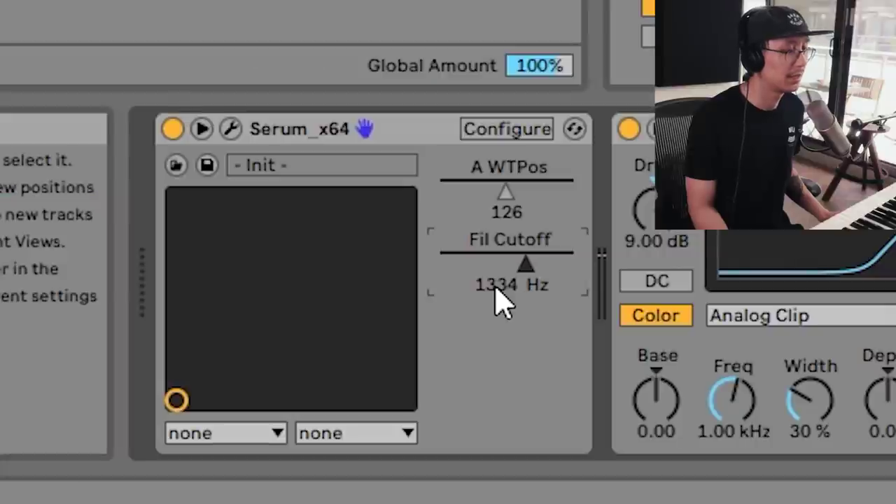
pyautogui.rightClick(499, 300)
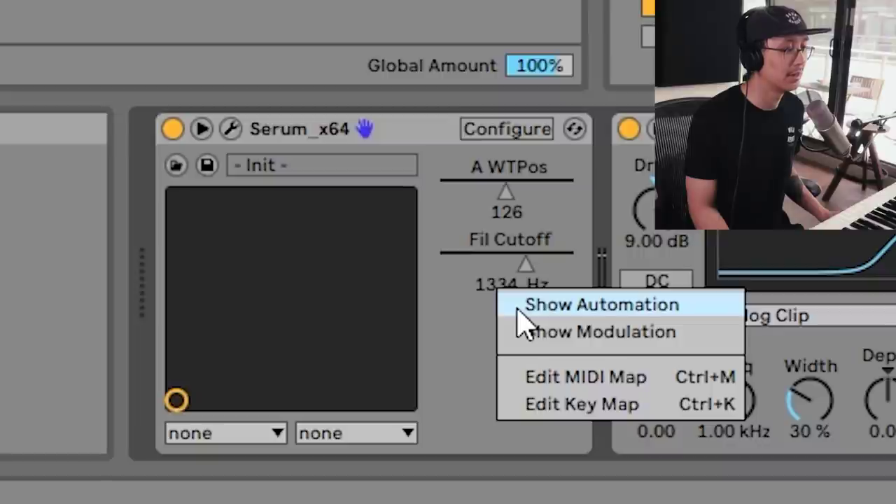
pyautogui.click(520, 308)
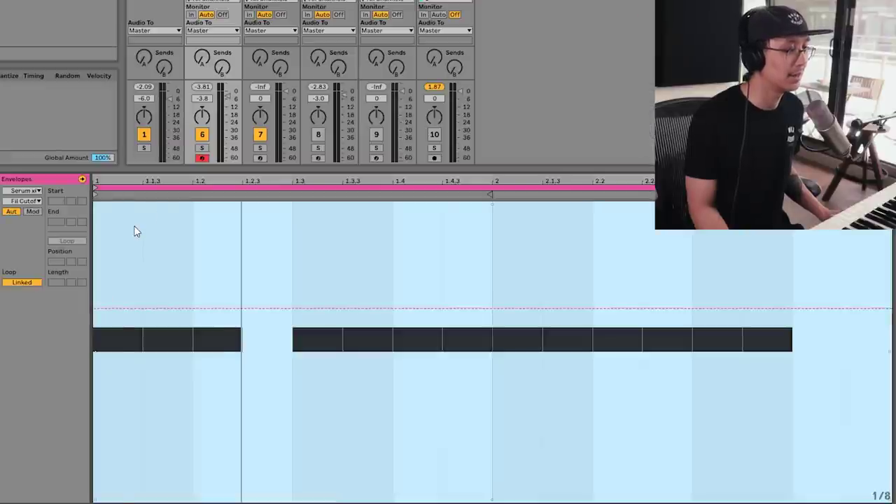
pyautogui.press('space')
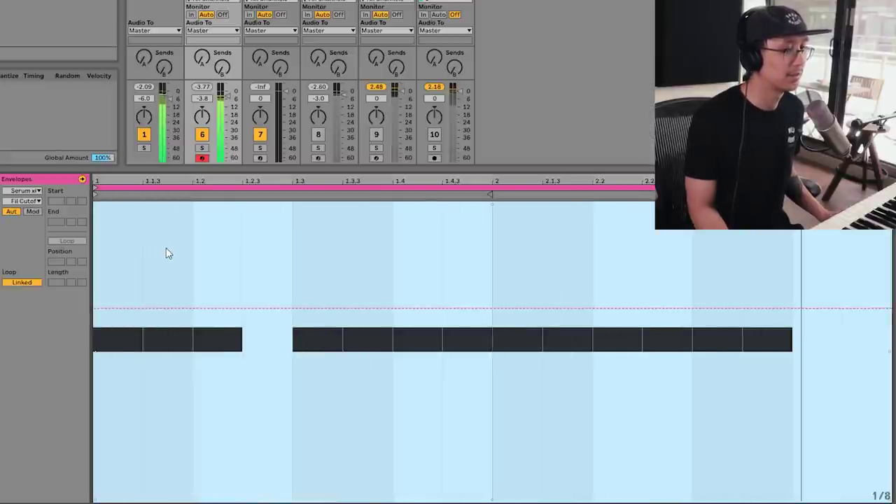
pyautogui.press('space')
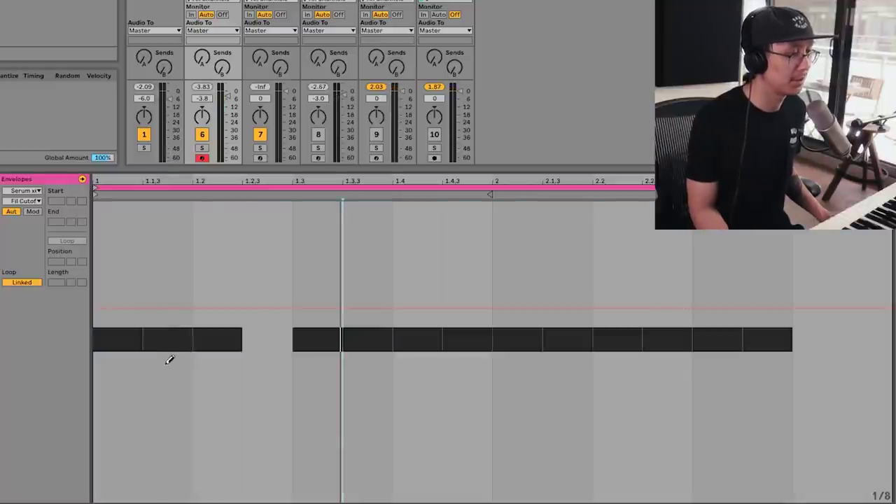
# - Draw stepped Fil Cutoff automation on the 1/8 grid, low at 1.1.3 and high at 1.2, and adjust the neighbouring steps
pyautogui.click(168, 360)
pyautogui.click(216, 252)
pyautogui.moveTo(302, 305)
pyautogui.mouseDown()
pyautogui.moveTo(302, 226)
pyautogui.moveTo(178, 262)
pyautogui.mouseUp()
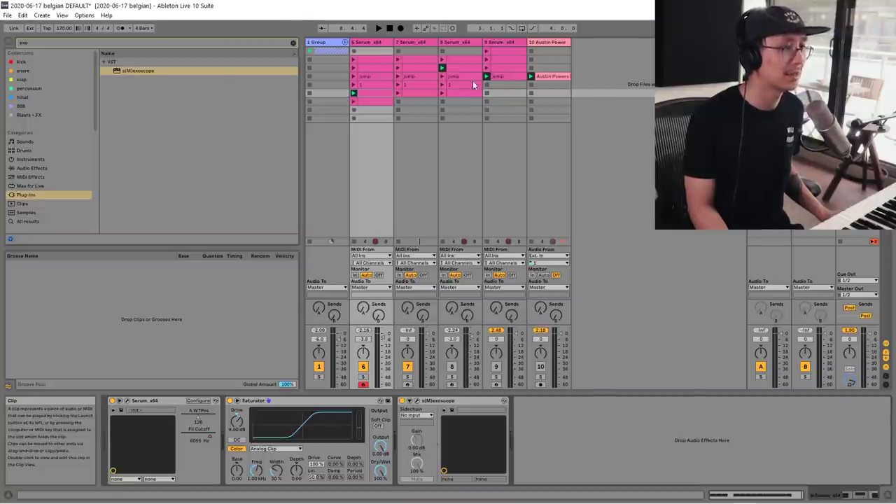
# - Solo track 9 and play its eighth-triplet E0 bass clip on its own
pyautogui.click(495, 378)
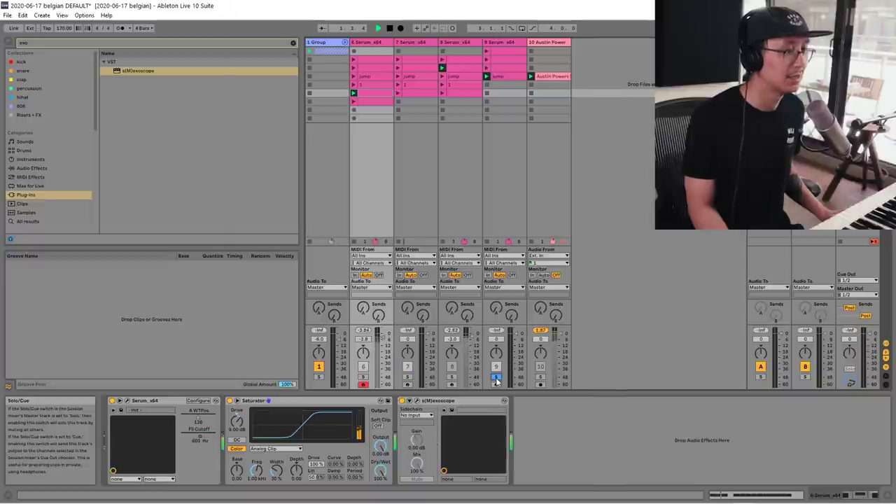
pyautogui.press('space')
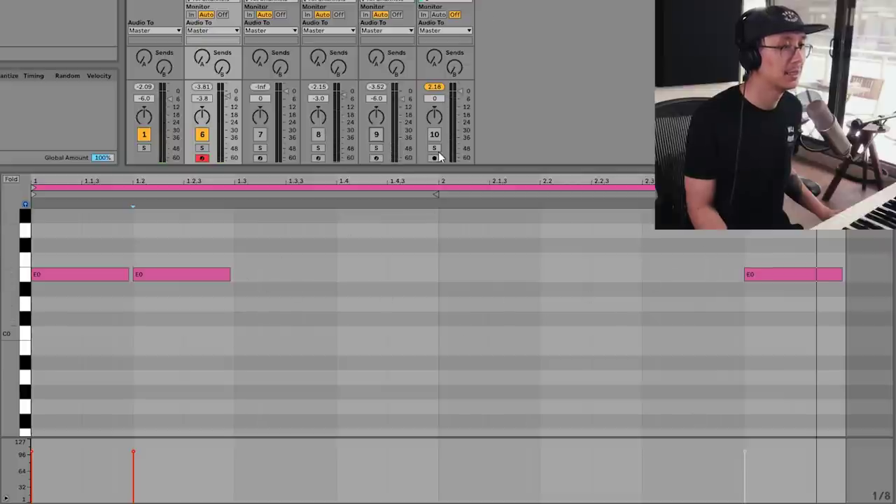
pyautogui.click(380, 148)
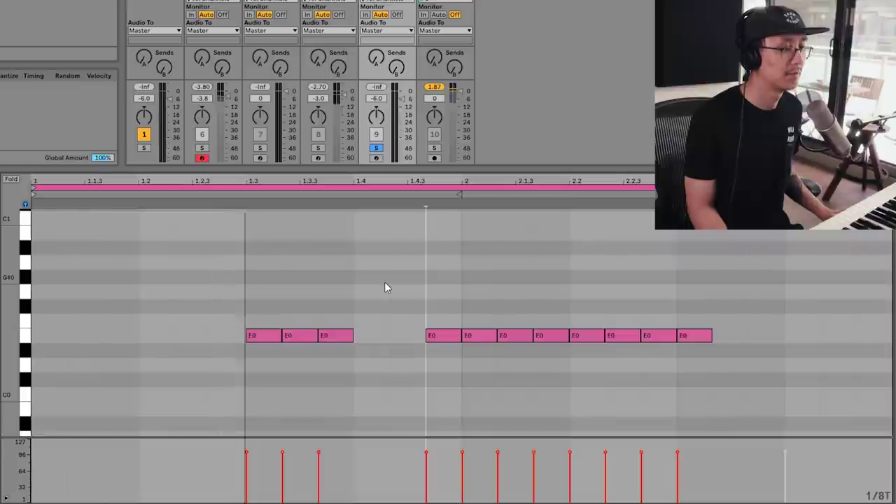
pyautogui.press('space')
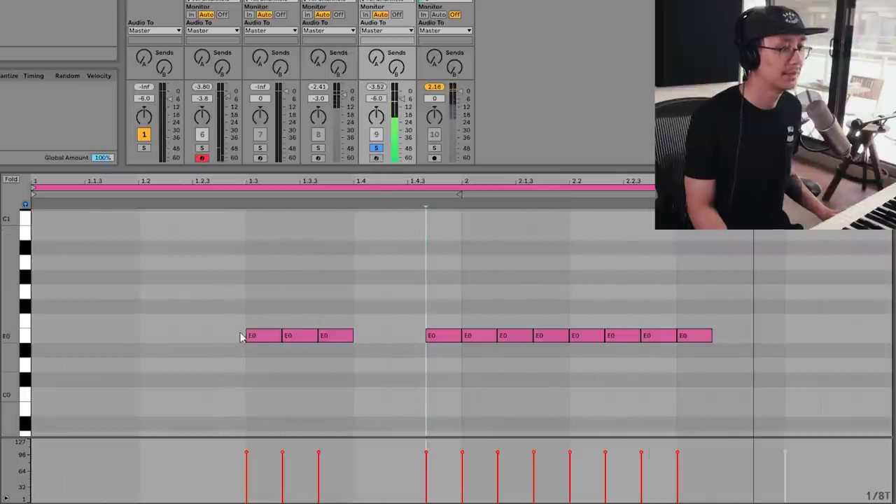